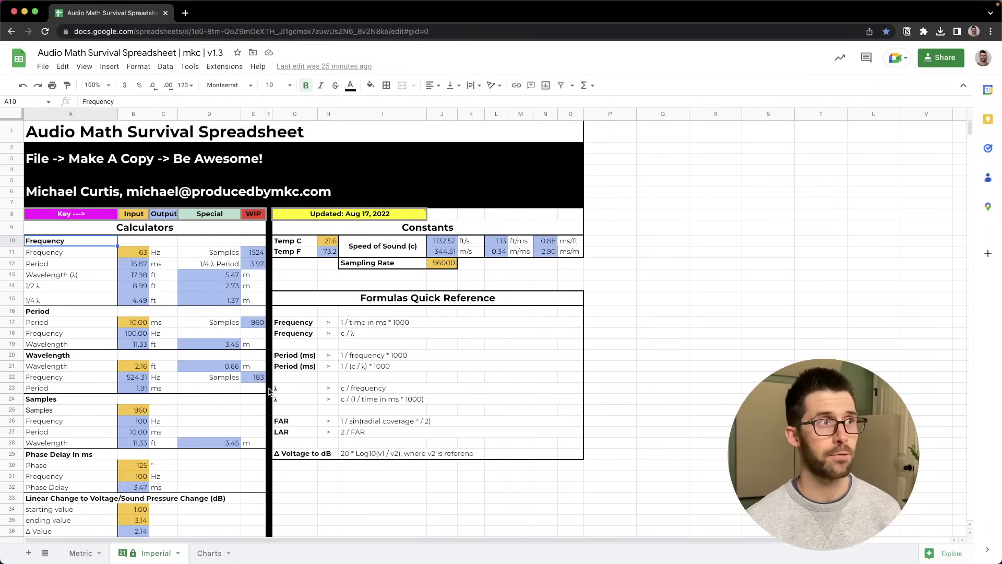
# Step: Search the Imperial sheet for "inline" and select the Inline Gradient Sub Array Planner heading
pyautogui.click(61, 137)
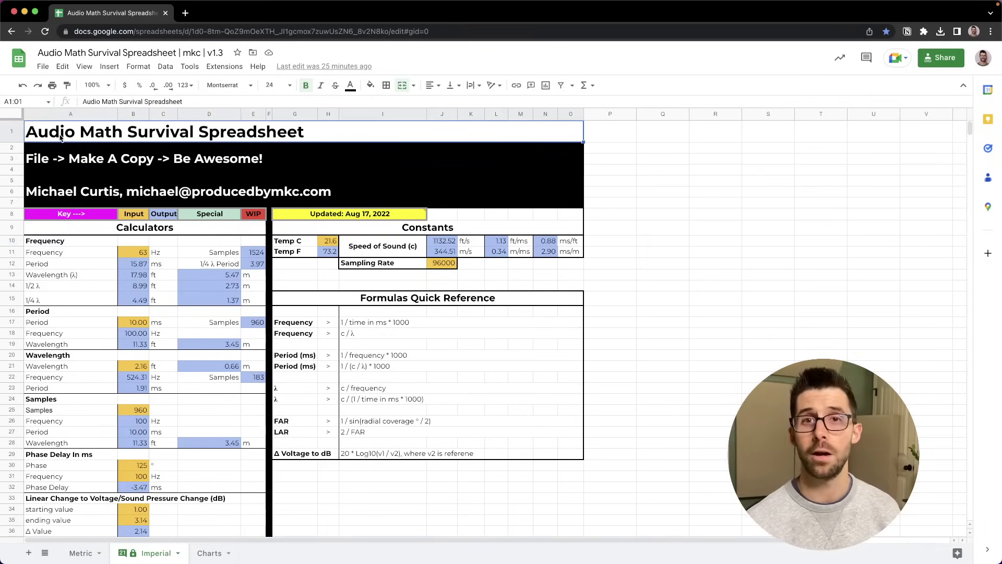
pyautogui.click(88, 246)
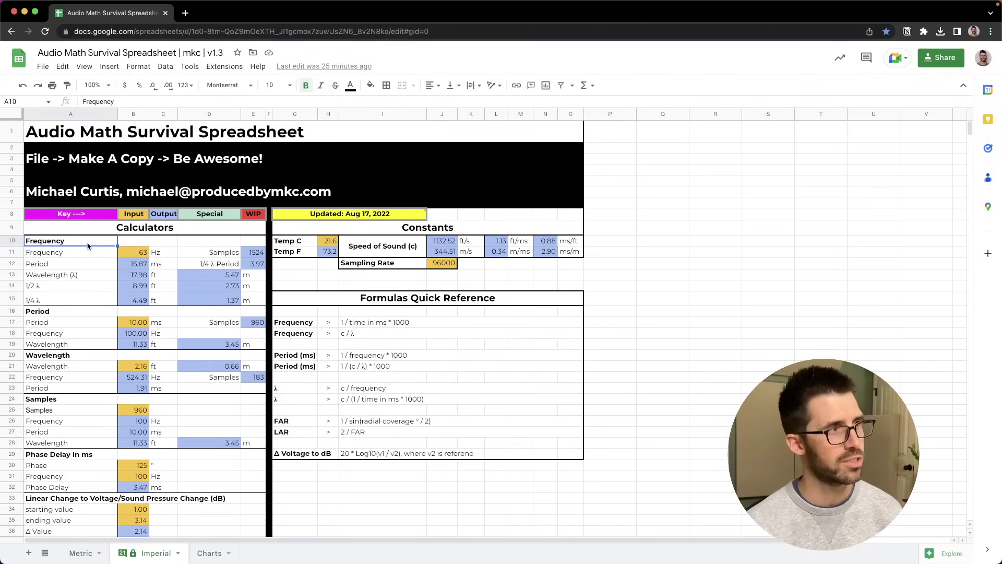
pyautogui.click(134, 255)
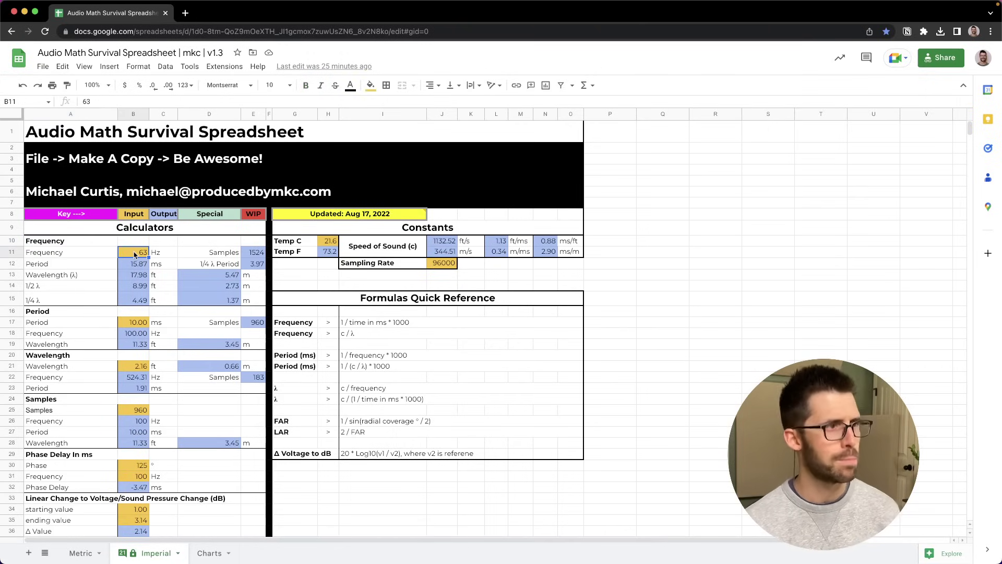
pyautogui.scroll(-10, 137, 229)
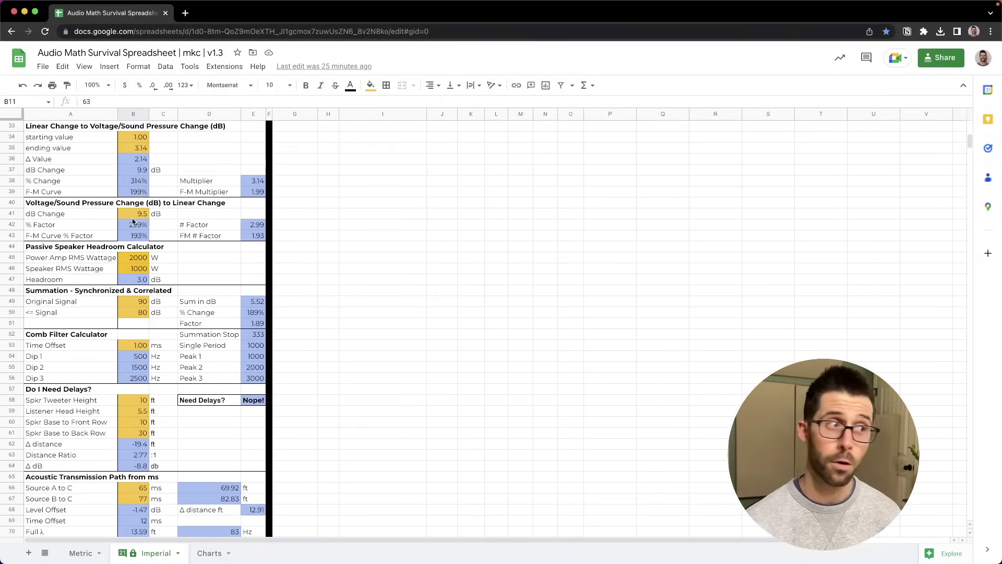
pyautogui.scroll(-12, 133, 222)
pyautogui.hotkey('ctrl', 'f')
pyautogui.write('inline')
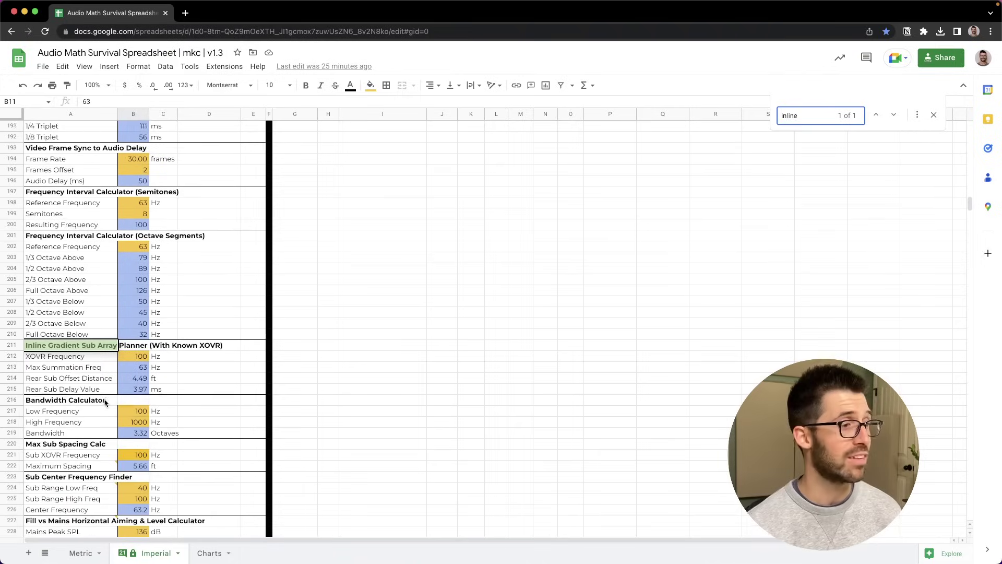
pyautogui.scroll(-1, 99, 386)
pyautogui.click(73, 335)
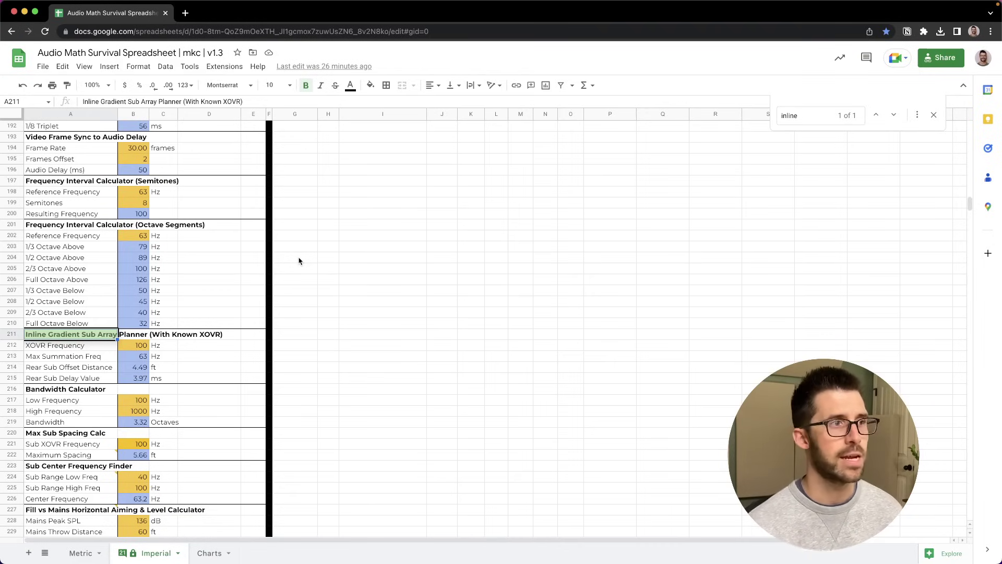
# Step: Examine the planner's crossover frequency input and the formulas for max summation frequency, rear sub offset distance and rear sub delay
pyautogui.click(135, 346)
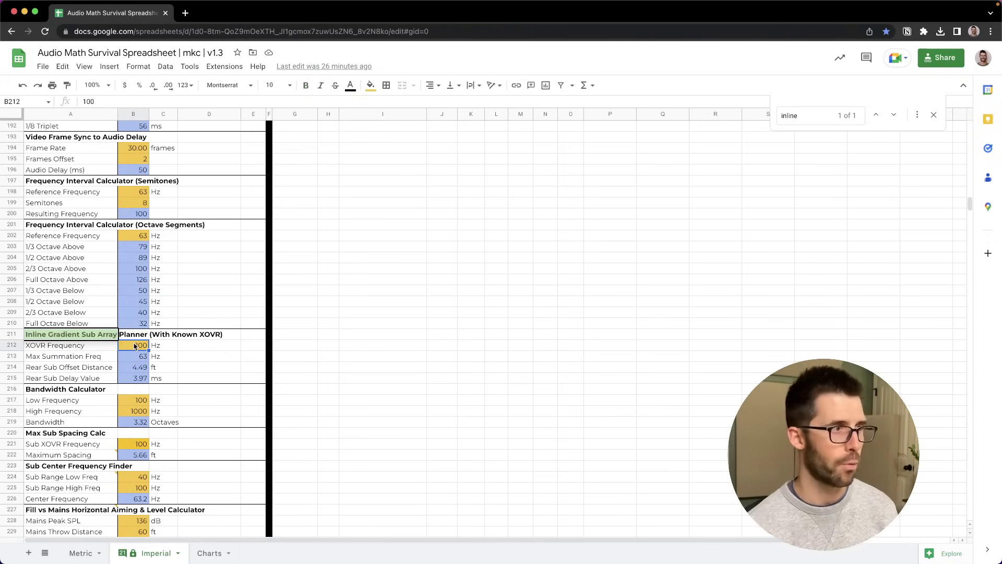
pyautogui.press('Down')
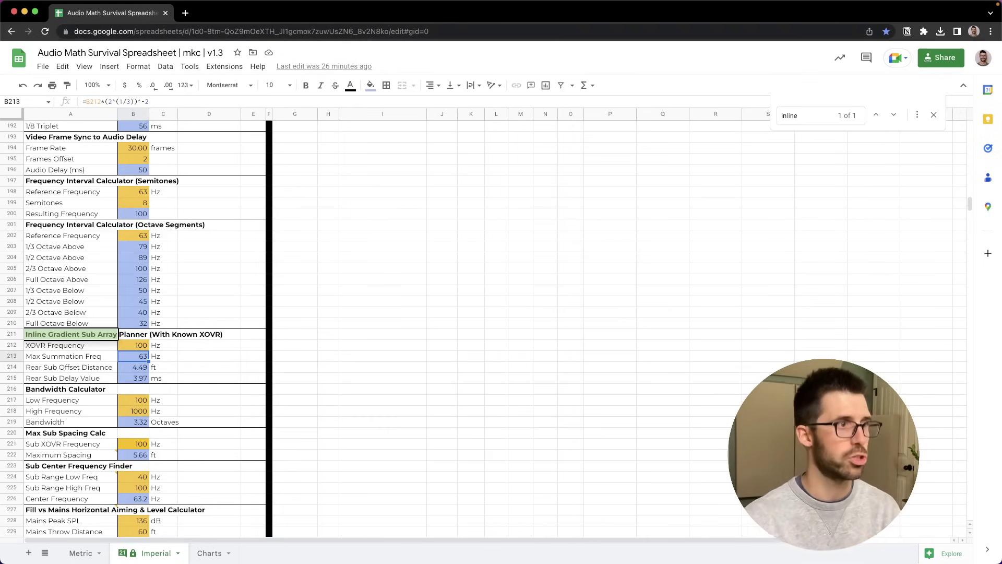
pyautogui.press('Down')
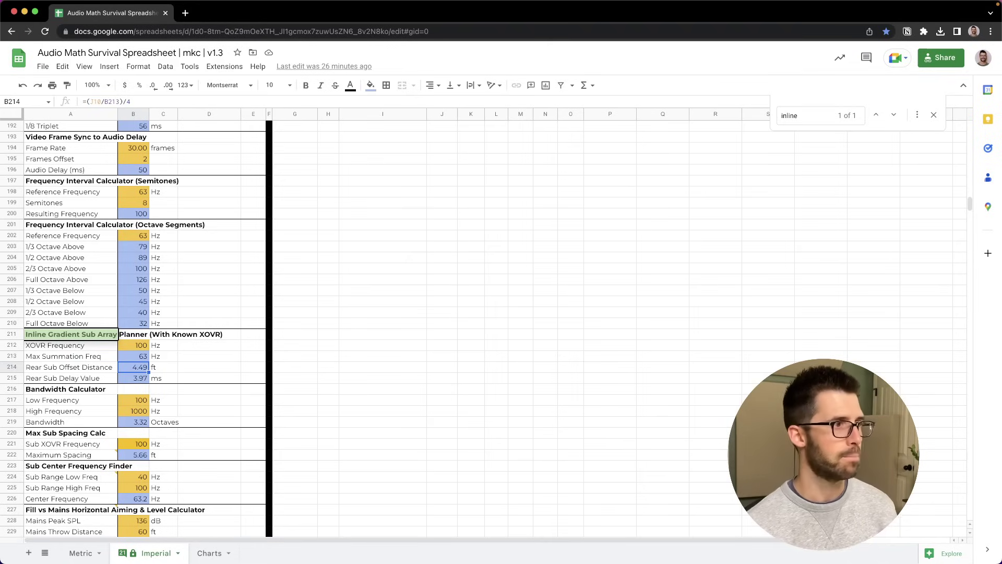
pyautogui.press('Down')
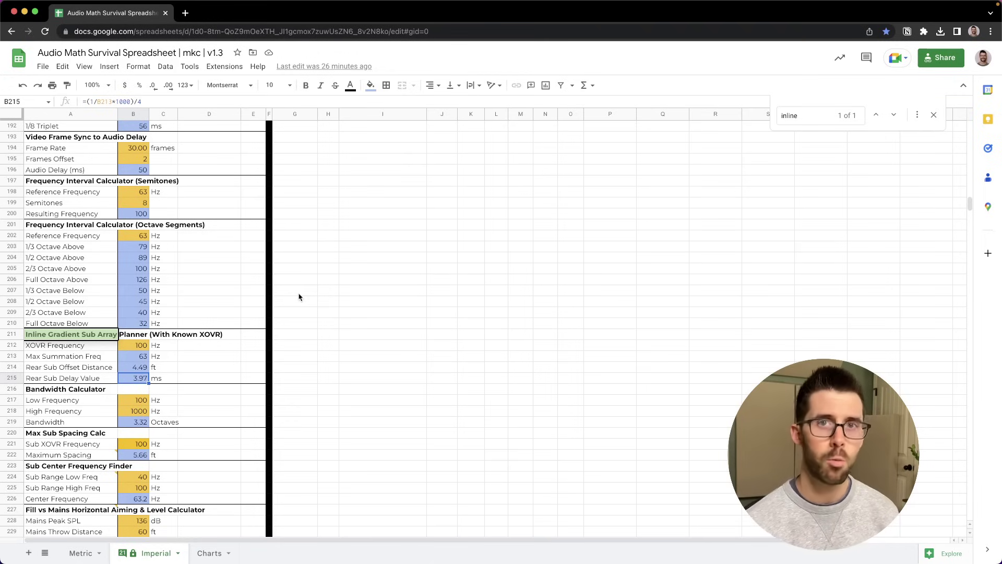
pyautogui.click(342, 291)
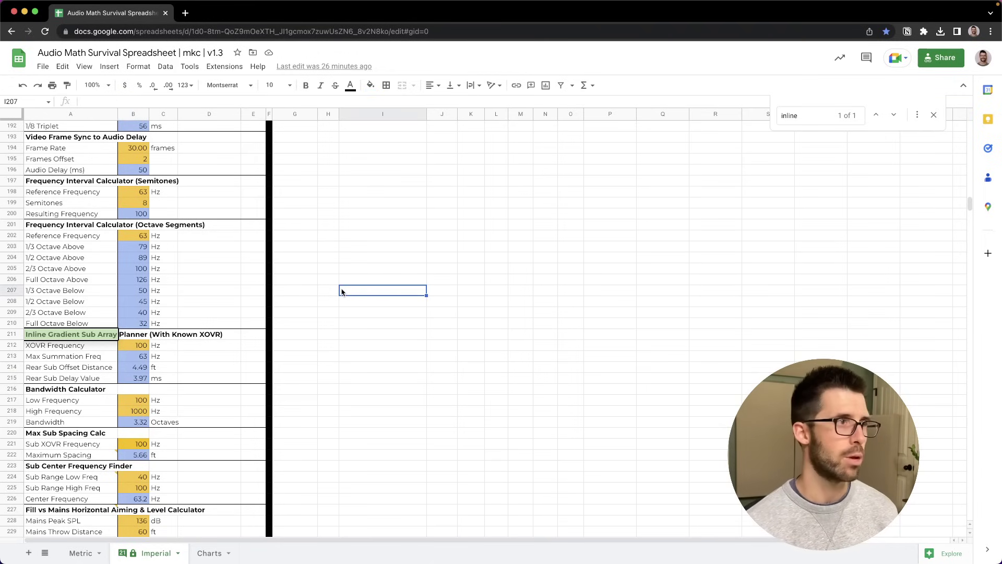
pyautogui.scroll(10, 342, 291)
pyautogui.scroll(-10, 342, 291)
pyautogui.scroll(10, 342, 292)
pyautogui.scroll(20, 342, 293)
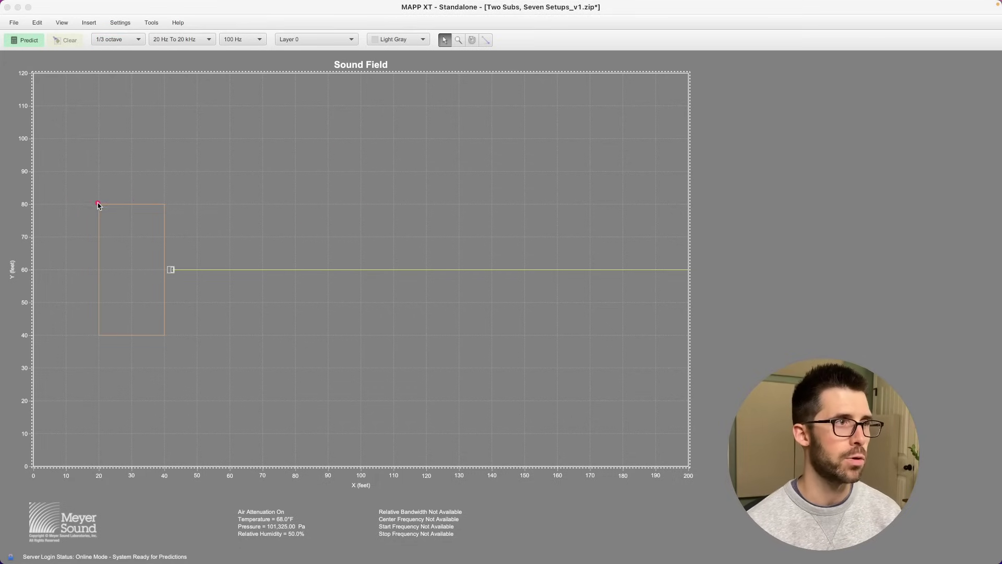
pyautogui.moveTo(99, 204); pyautogui.dragTo(166, 334)
pyautogui.moveTo(199, 101)
pyautogui.mouseDown()
pyautogui.moveTo(599, 441)
pyautogui.moveTo(642, 441)
pyautogui.mouseUp()
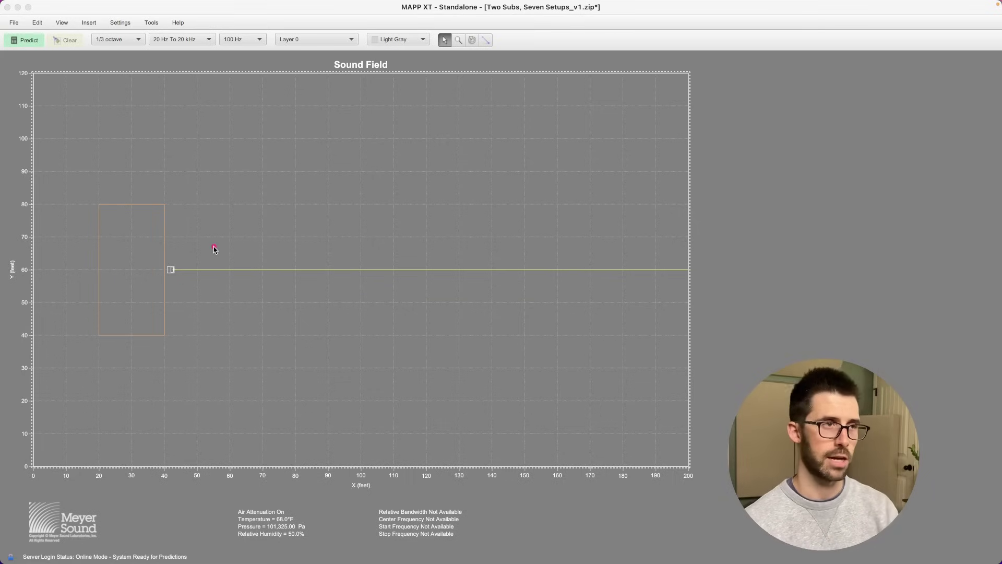
pyautogui.moveTo(277, 154)
pyautogui.mouseDown()
pyautogui.moveTo(327, 213)
pyautogui.moveTo(317, 260)
pyautogui.moveTo(332, 282)
pyautogui.mouseUp()
pyautogui.moveTo(342, 184); pyautogui.dragTo(591, 185)
pyautogui.moveTo(355, 253); pyautogui.dragTo(581, 255)
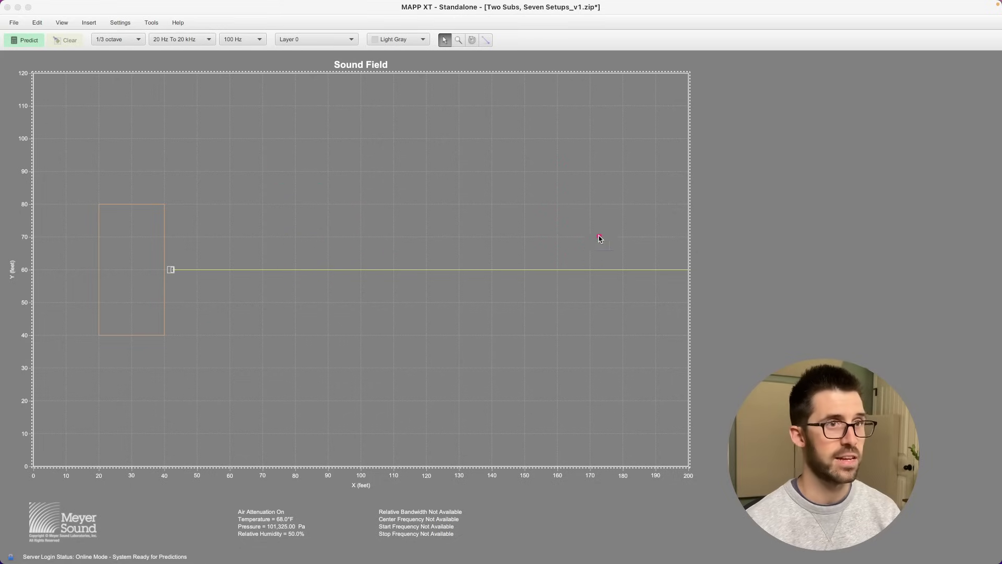
pyautogui.press('Escape')
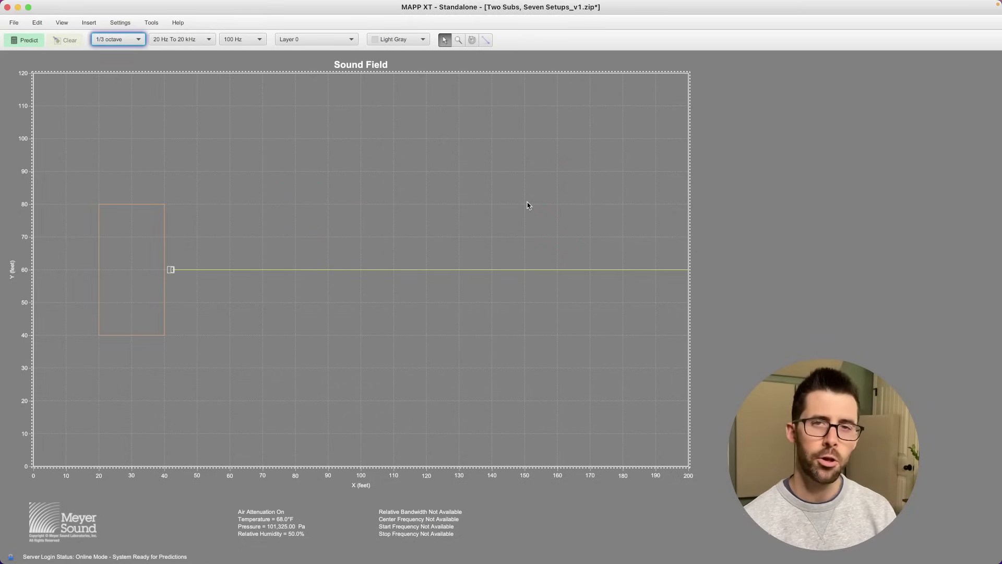
# Step: Set the prediction frequency to 63 Hz and predict the sound field of the subs in front of the stage
pyautogui.click(244, 39)
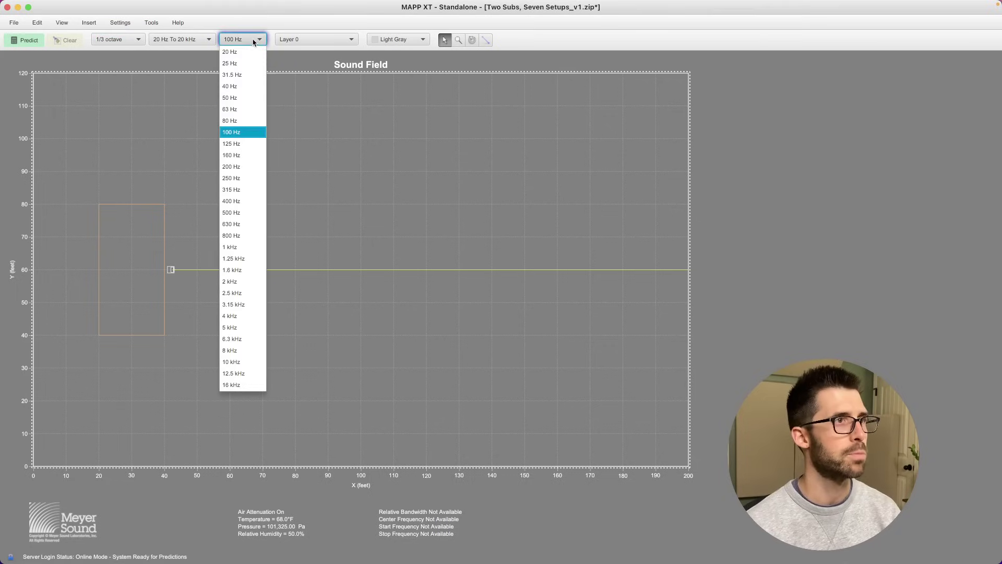
pyautogui.click(241, 110)
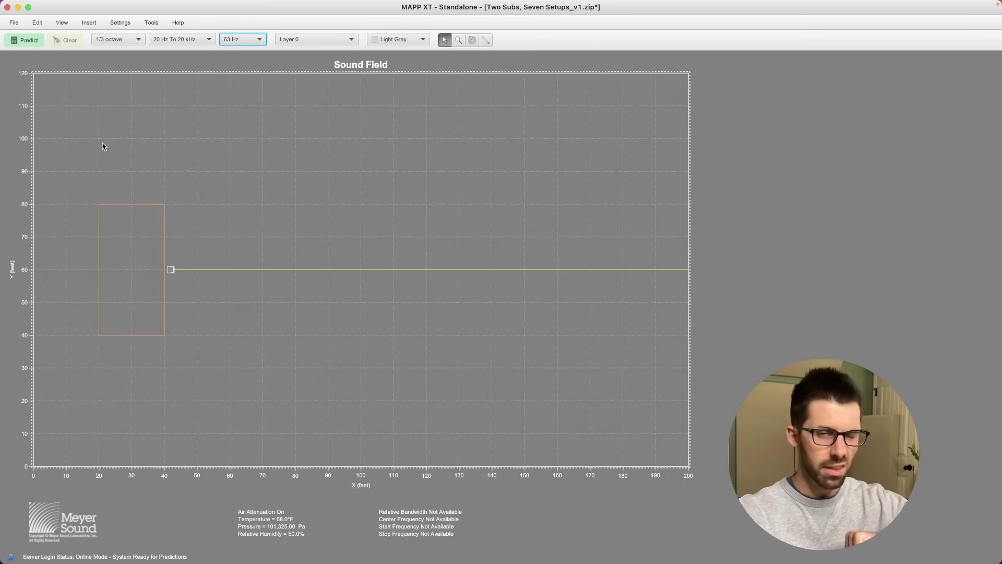
pyautogui.click(19, 42)
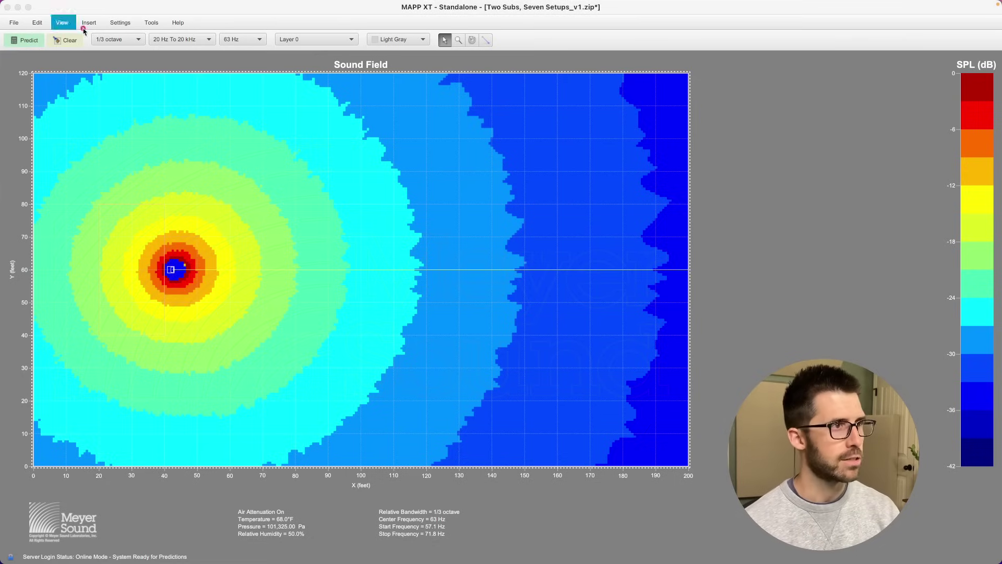
# Step: Clear the 63 Hz prediction from the sound field
pyautogui.moveTo(99, 206); pyautogui.dragTo(165, 341)
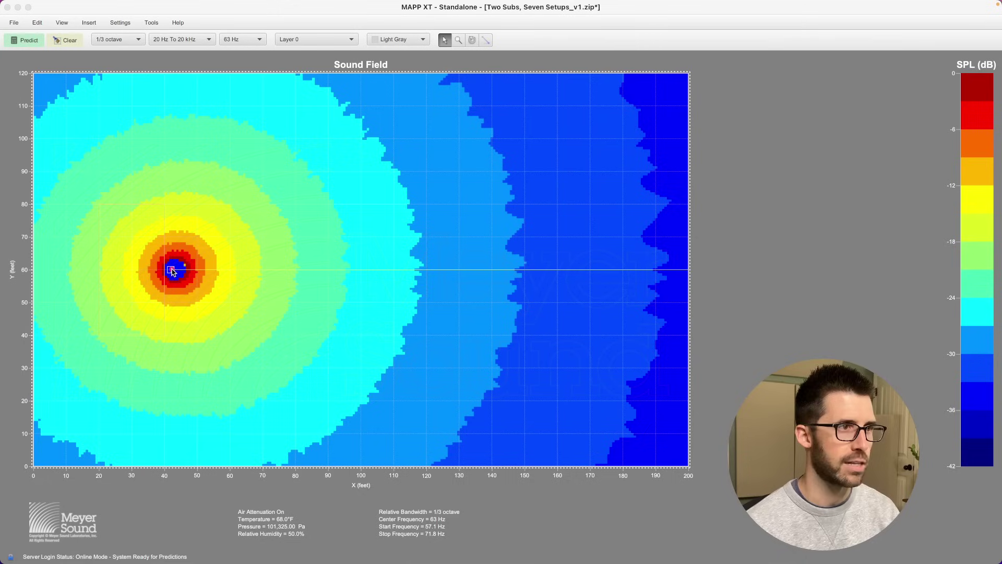
pyautogui.moveTo(171, 269); pyautogui.dragTo(486, 270)
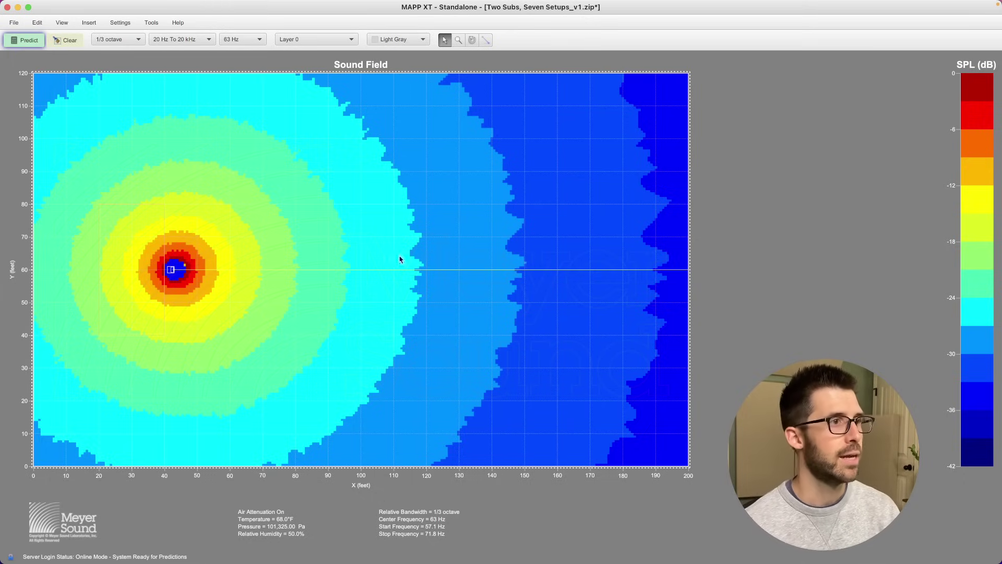
pyautogui.click(76, 42)
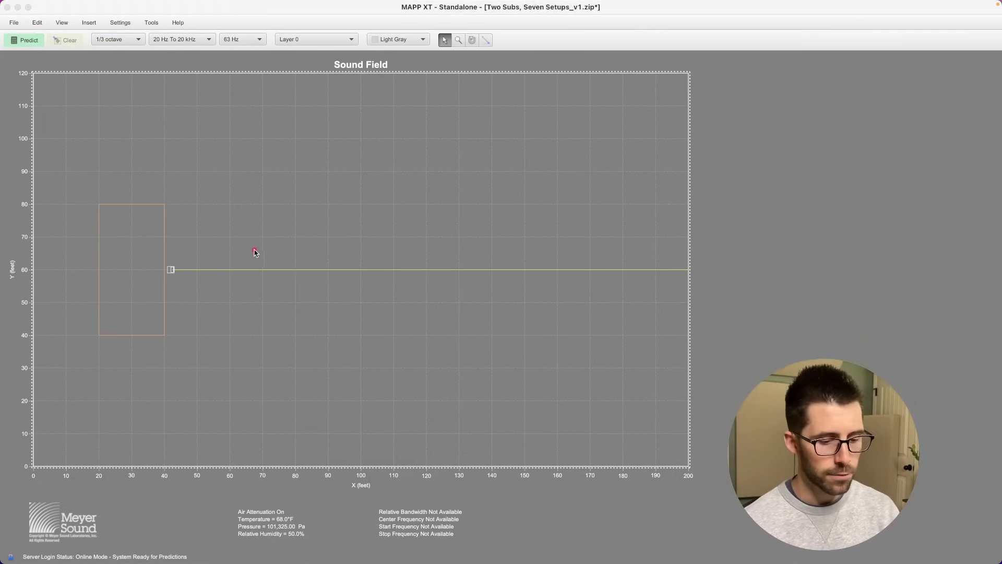
pyautogui.moveTo(215, 179)
pyautogui.mouseDown()
pyautogui.moveTo(356, 177)
pyautogui.moveTo(353, 337)
pyautogui.mouseUp()
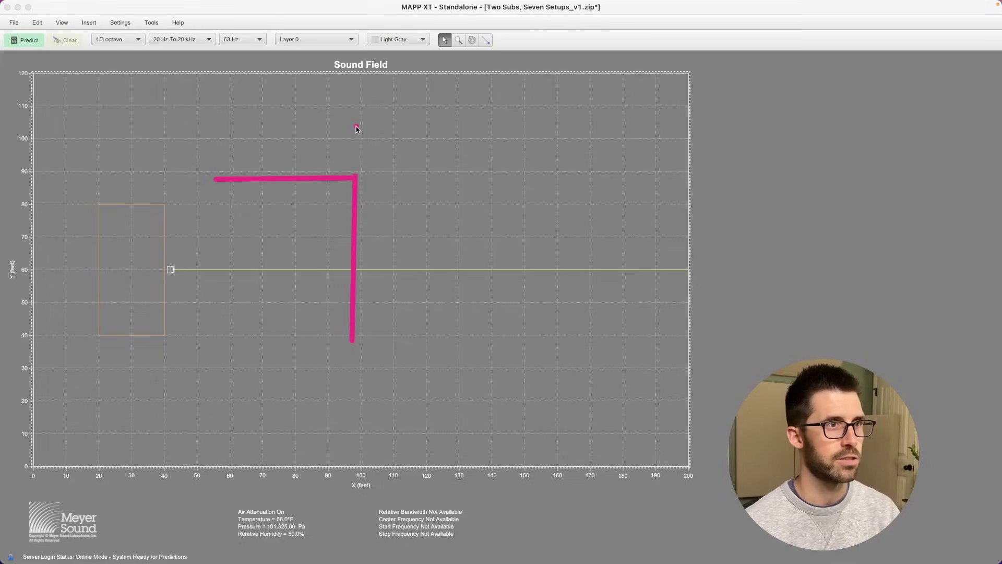
pyautogui.moveTo(365, 128); pyautogui.dragTo(450, 217)
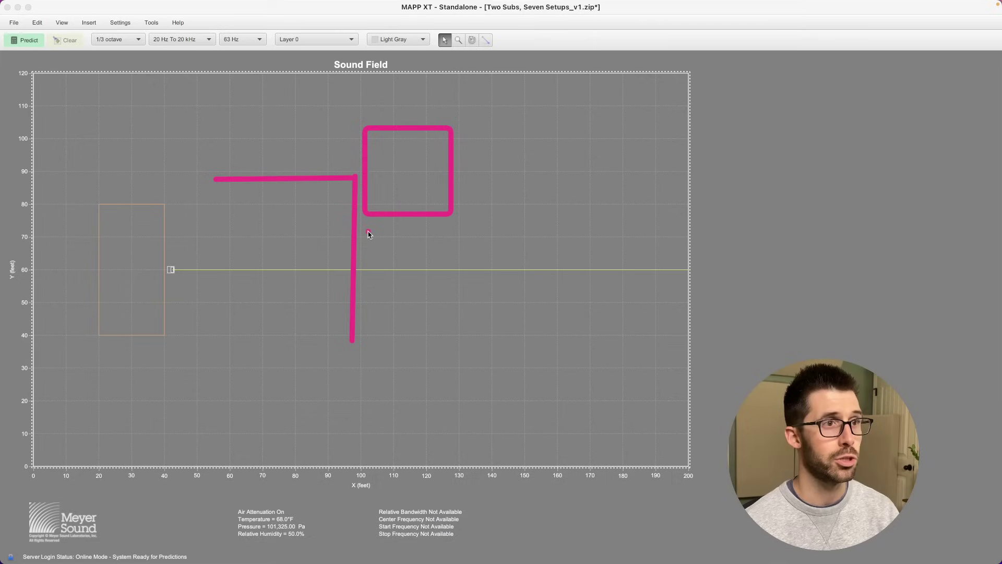
pyautogui.moveTo(367, 233); pyautogui.dragTo(464, 330)
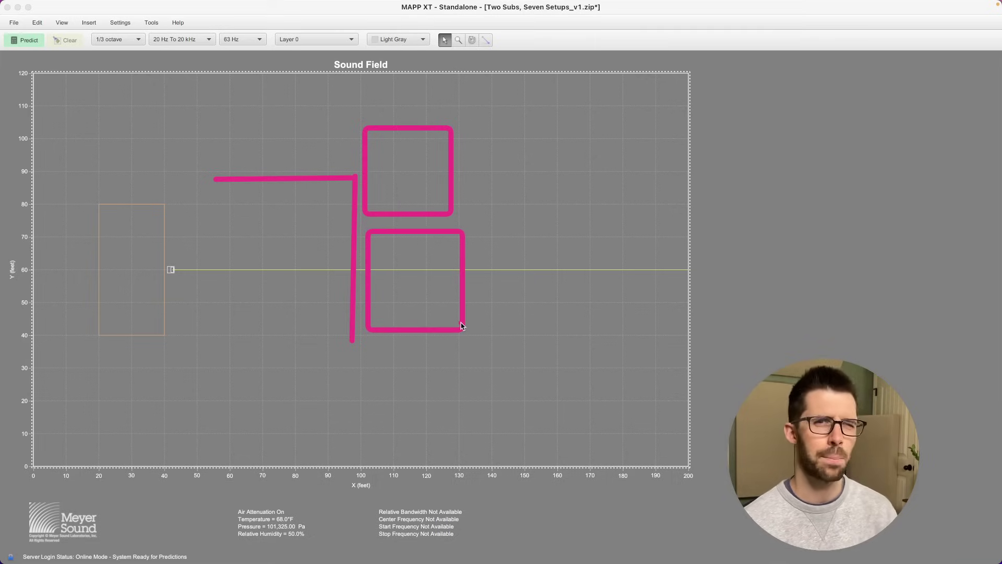
pyautogui.press('Escape')
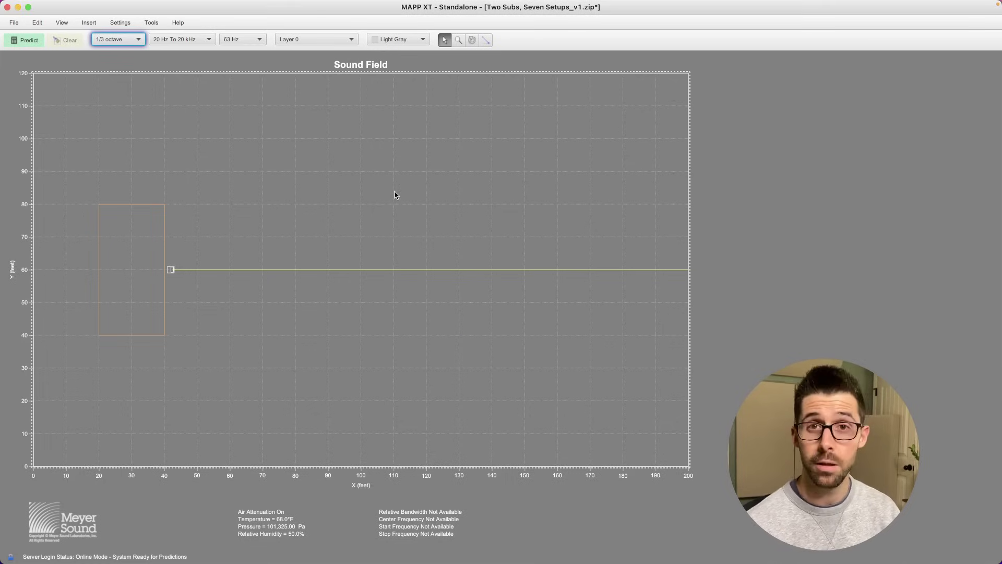
# Step: Set the prediction frequency to 100 Hz and run the sound field prediction for the same centre subs
pyautogui.click(262, 46)
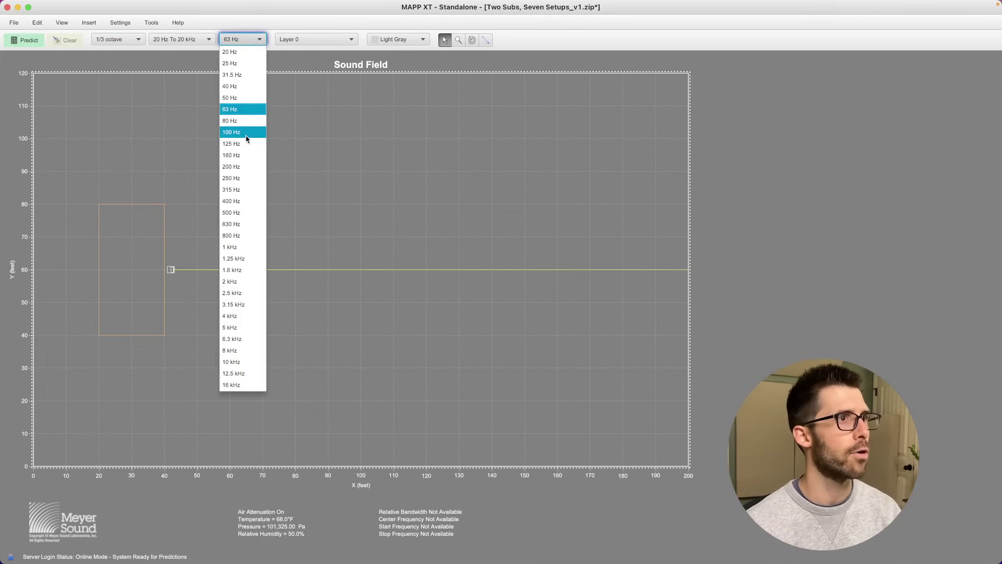
pyautogui.click(247, 133)
pyautogui.click(30, 41)
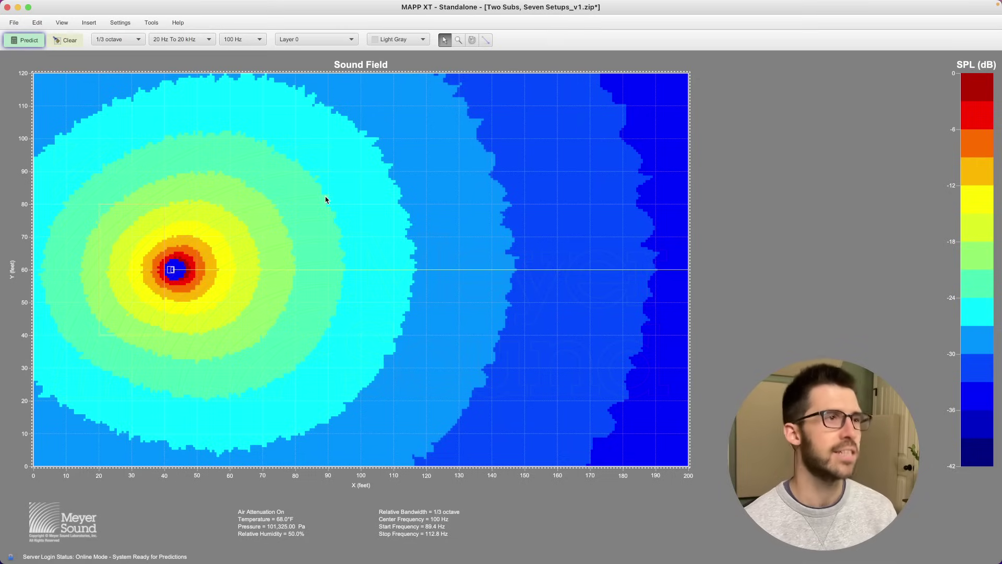
# Step: Clear the prediction and switch the displayed sub layer from Stacked Center to Side by Side Center in layer management
pyautogui.click(75, 41)
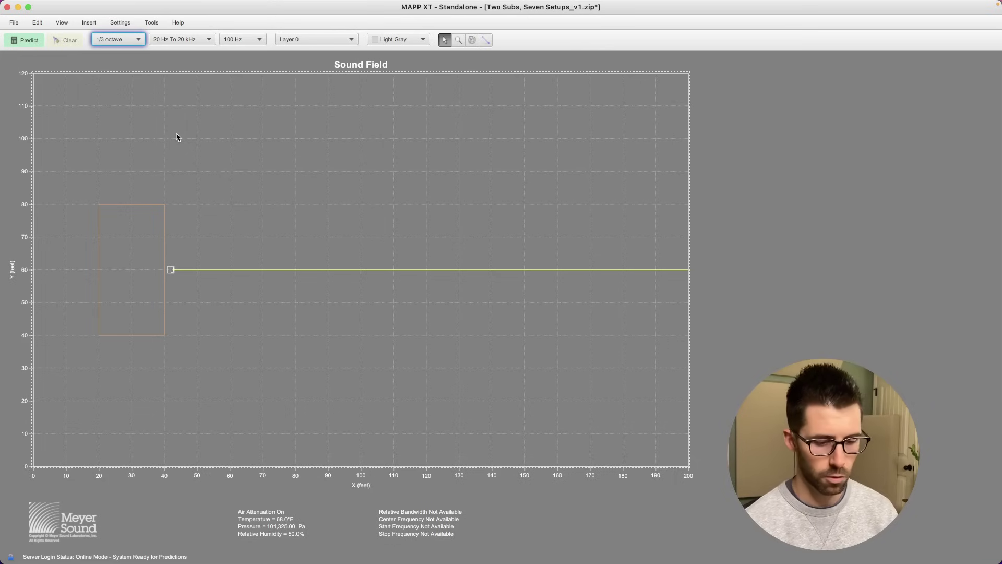
pyautogui.press('super+l')
pyautogui.click(933, 99)
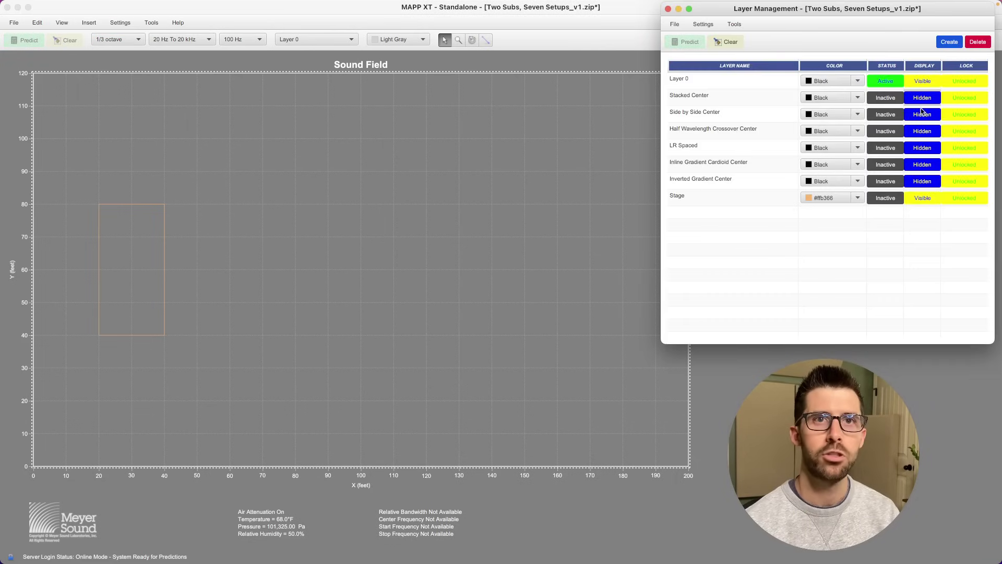
pyautogui.click(922, 114)
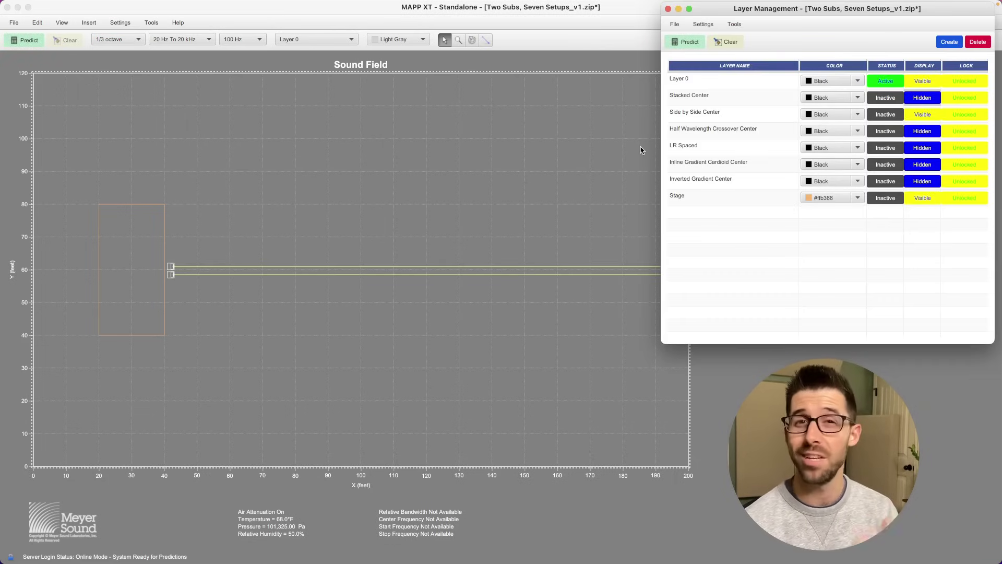
pyautogui.click(669, 9)
# Step: Predict the sound field of the side-by-side centre subs at 63 Hz
pyautogui.click(240, 39)
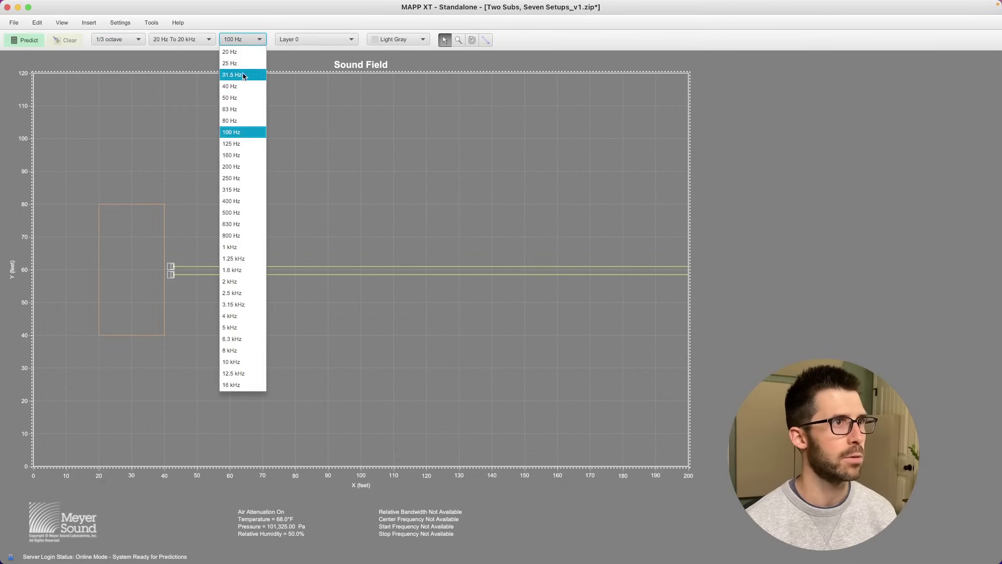
pyautogui.click(240, 109)
pyautogui.click(29, 42)
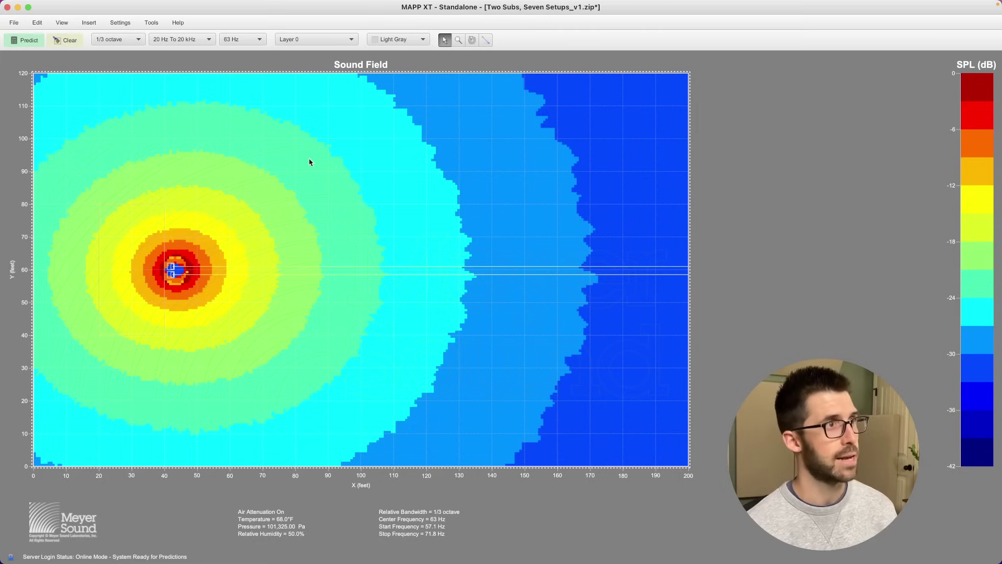
# Step: Change the frequency to 100 Hz and rerun the prediction for the side-by-side centre subs
pyautogui.click(254, 39)
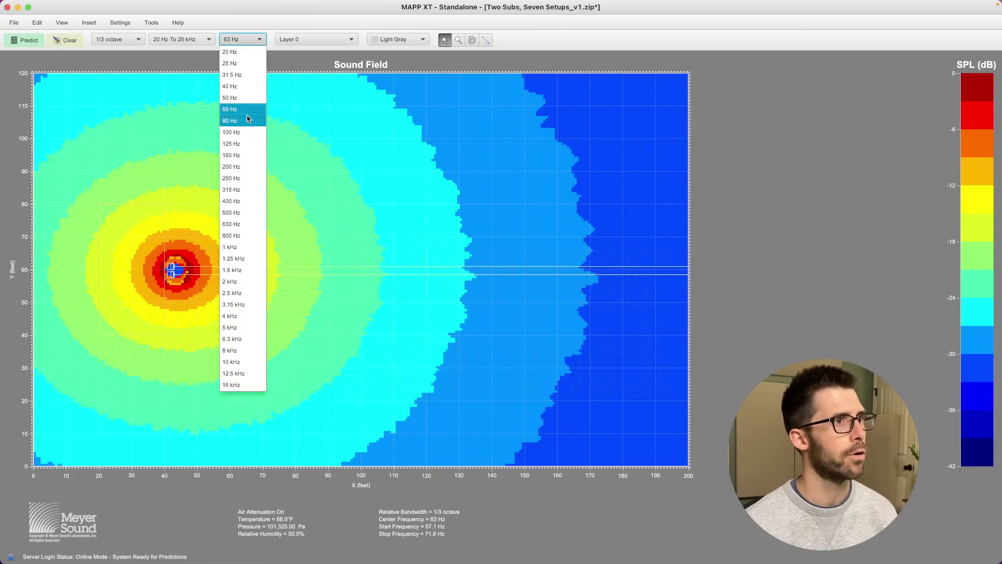
pyautogui.click(245, 133)
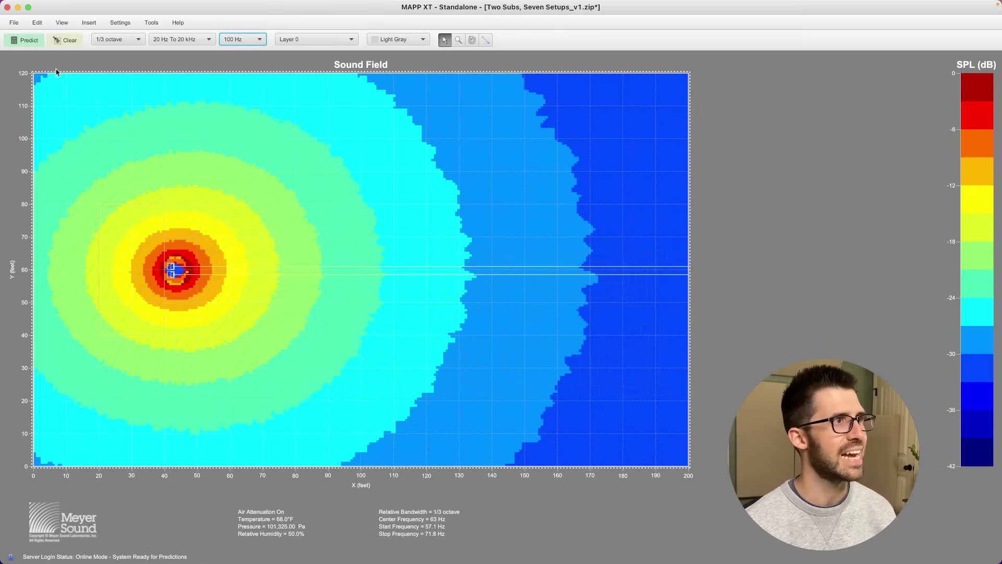
pyautogui.click(29, 41)
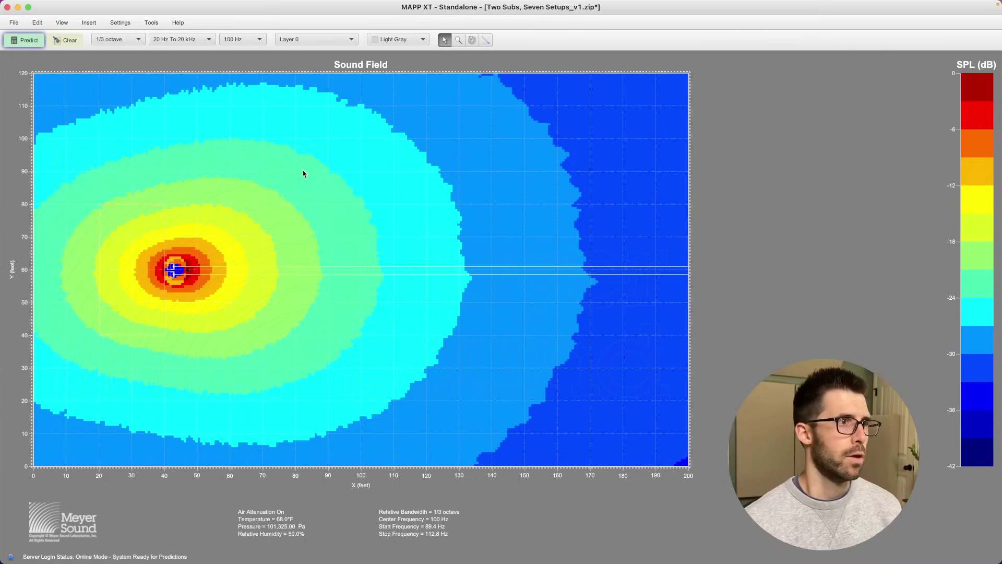
# Step: Clear the prediction and switch the displayed sub layer from Side by Side Center to Half Wavelength Crossover Center in layer management
pyautogui.click(77, 44)
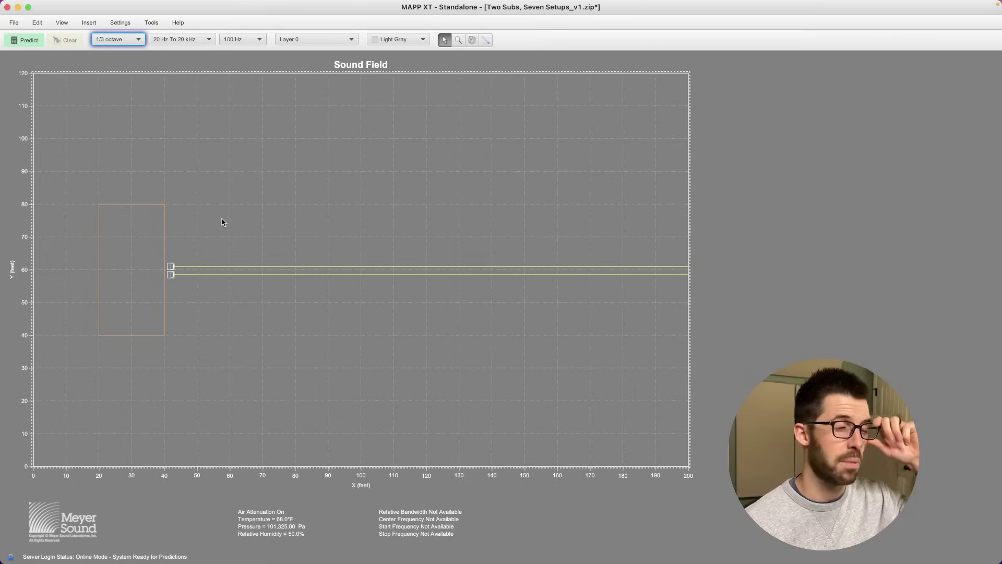
pyautogui.click(243, 39)
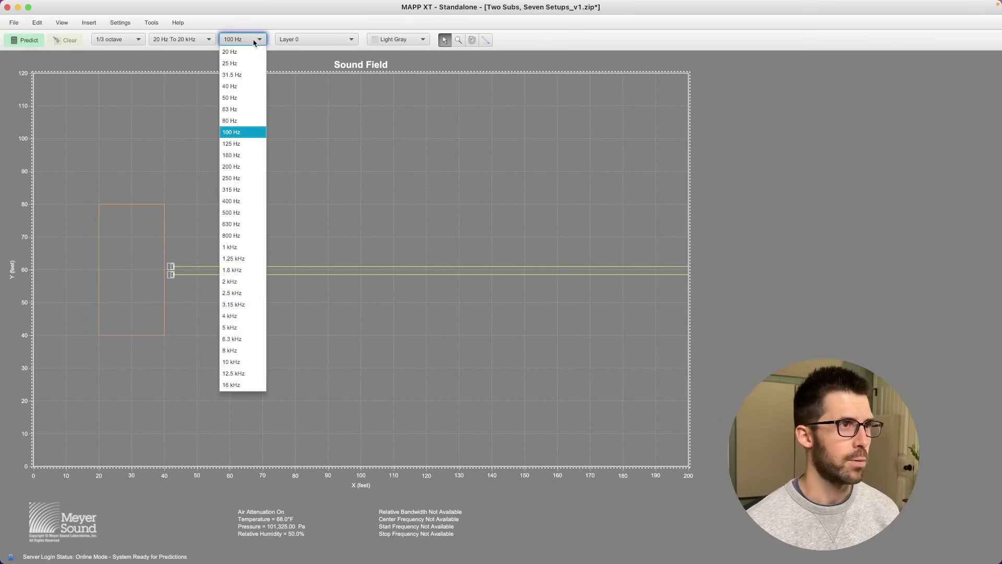
pyautogui.click(490, 210)
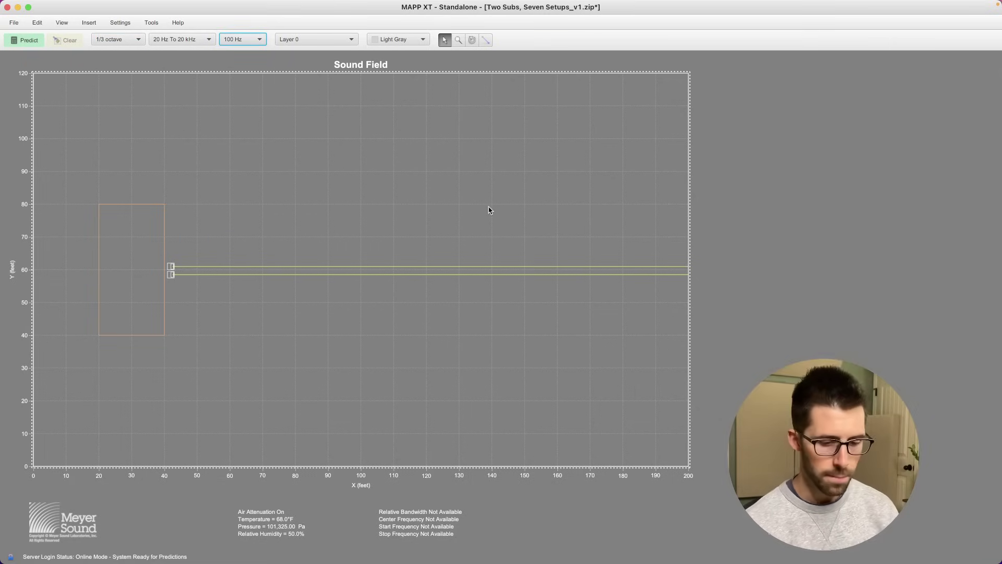
pyautogui.press('super+l')
pyautogui.click(921, 115)
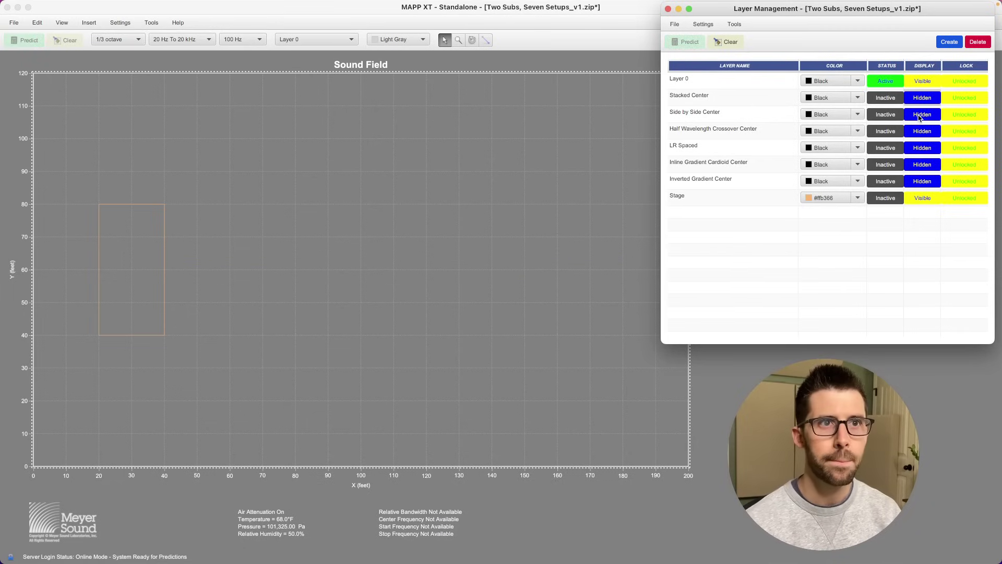
pyautogui.click(921, 131)
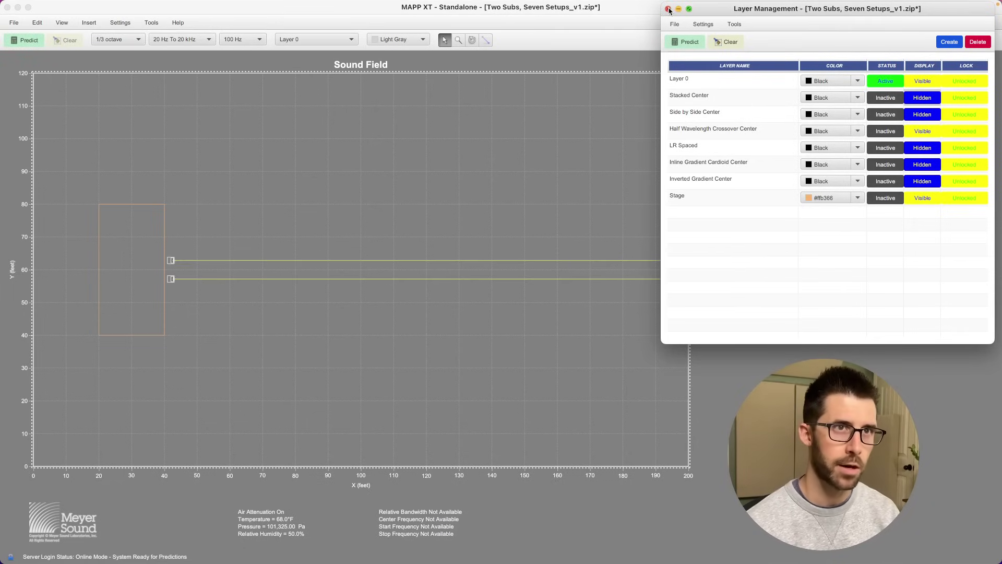
pyautogui.click(668, 9)
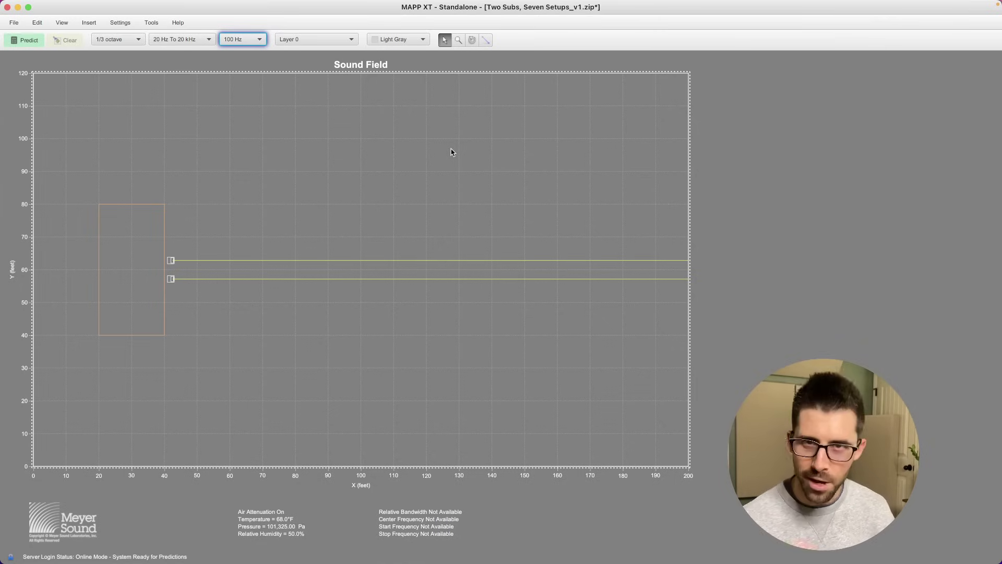
# Step: Set the frequency to 63 Hz, sketch a zigzag wave of arrows over the sound field plot, and clear the drawing
pyautogui.click(243, 40)
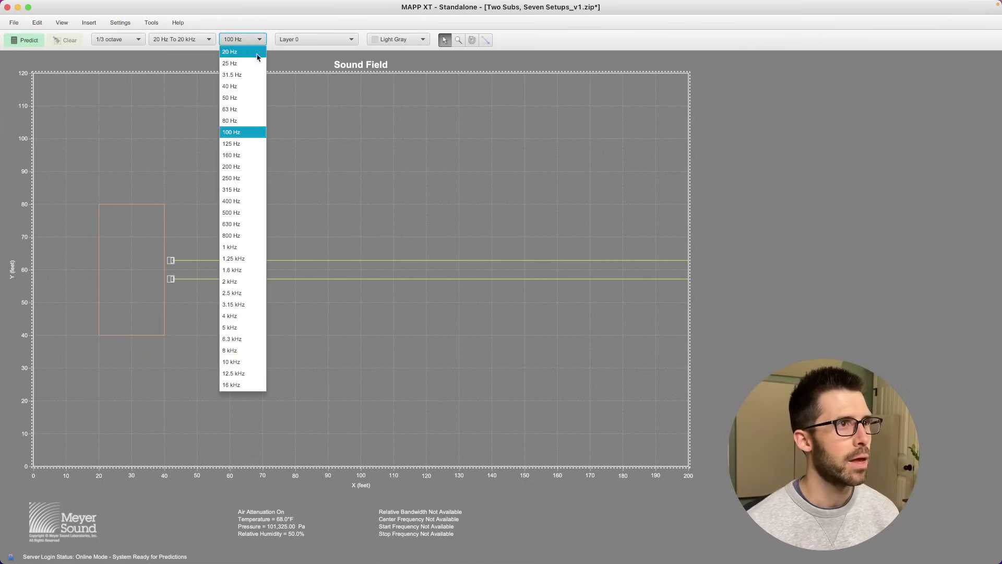
pyautogui.click(239, 110)
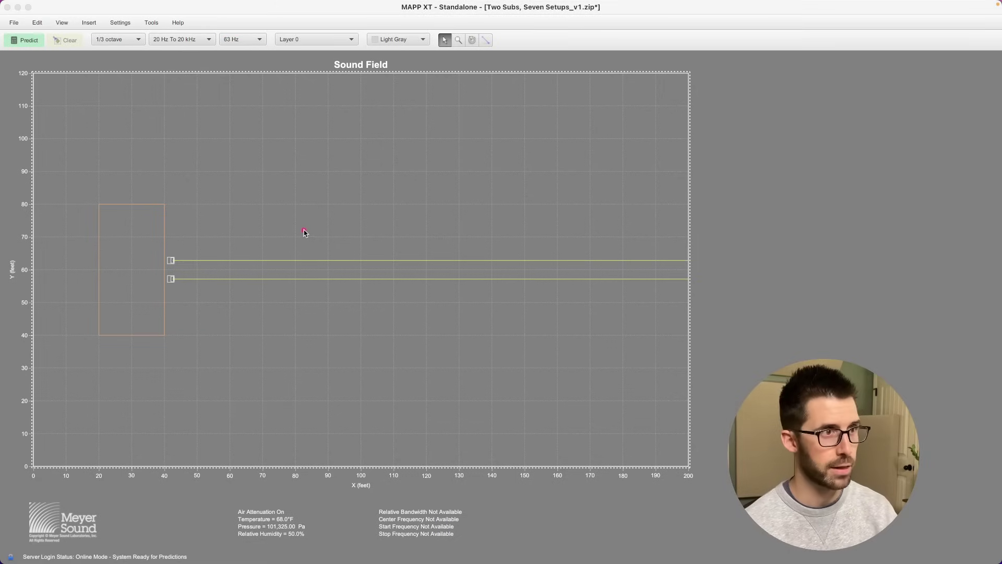
pyautogui.moveTo(293, 241)
pyautogui.mouseDown()
pyautogui.moveTo(334, 185)
pyautogui.moveTo(397, 132)
pyautogui.moveTo(573, 311)
pyautogui.moveTo(597, 293)
pyautogui.mouseUp()
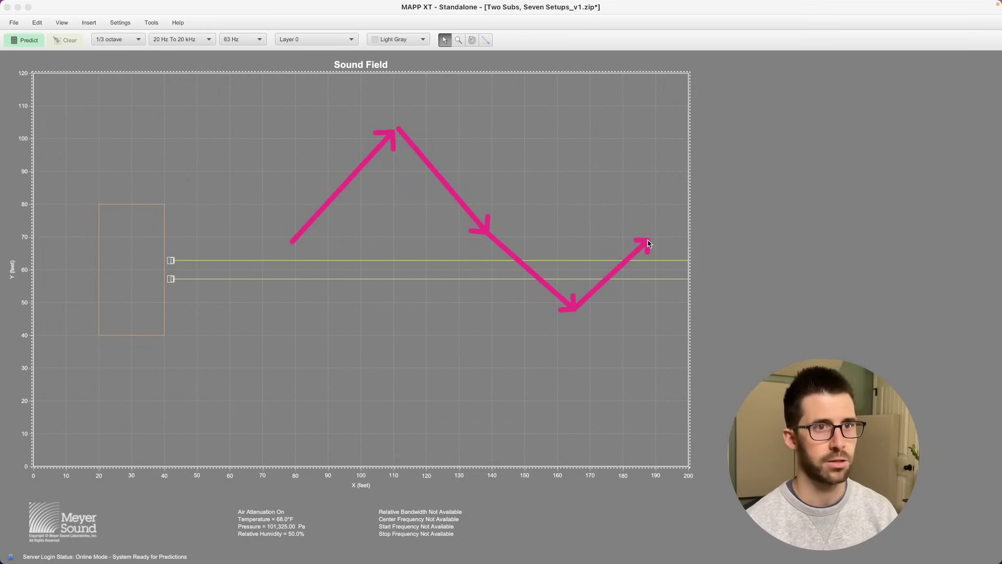
pyautogui.press('Escape')
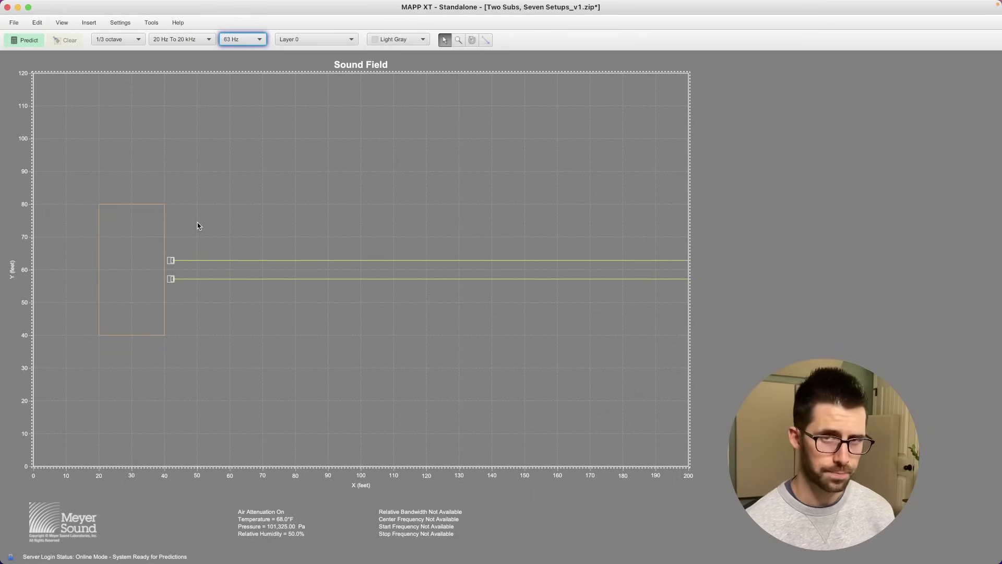
# Step: Set the prediction frequency to 100 Hz and predict the sound field of the half-wavelength-spaced centre subs
pyautogui.click(258, 39)
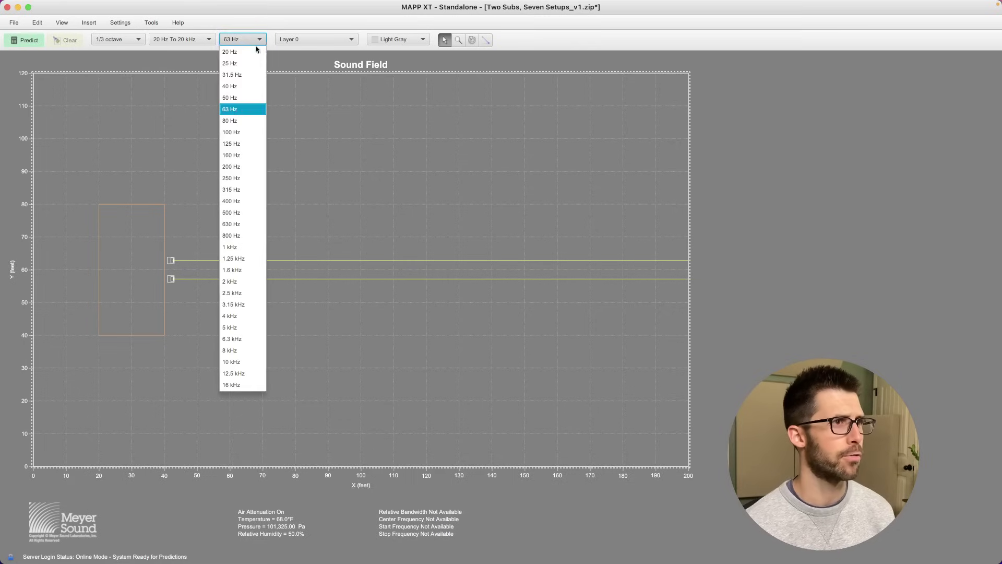
pyautogui.click(251, 132)
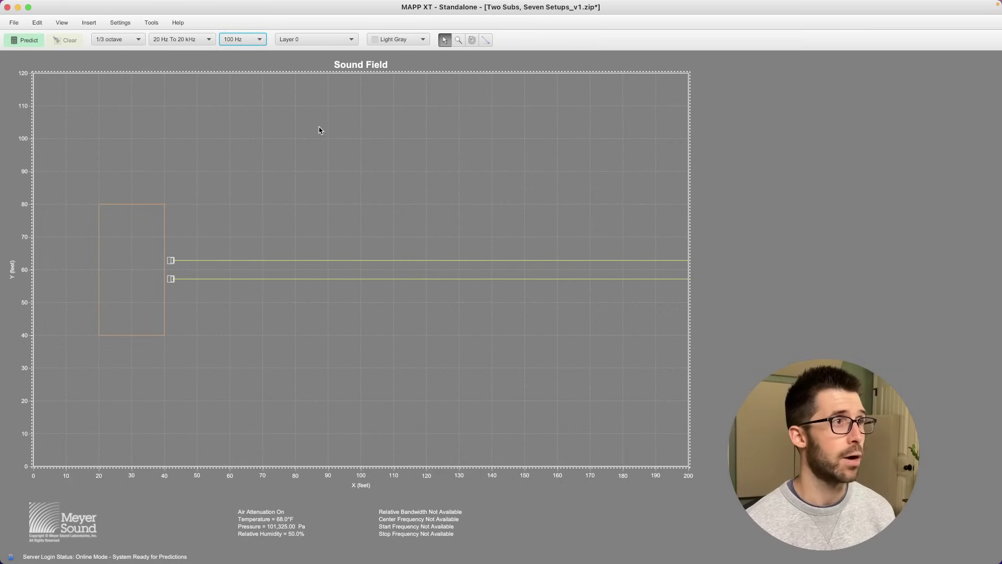
pyautogui.click(29, 41)
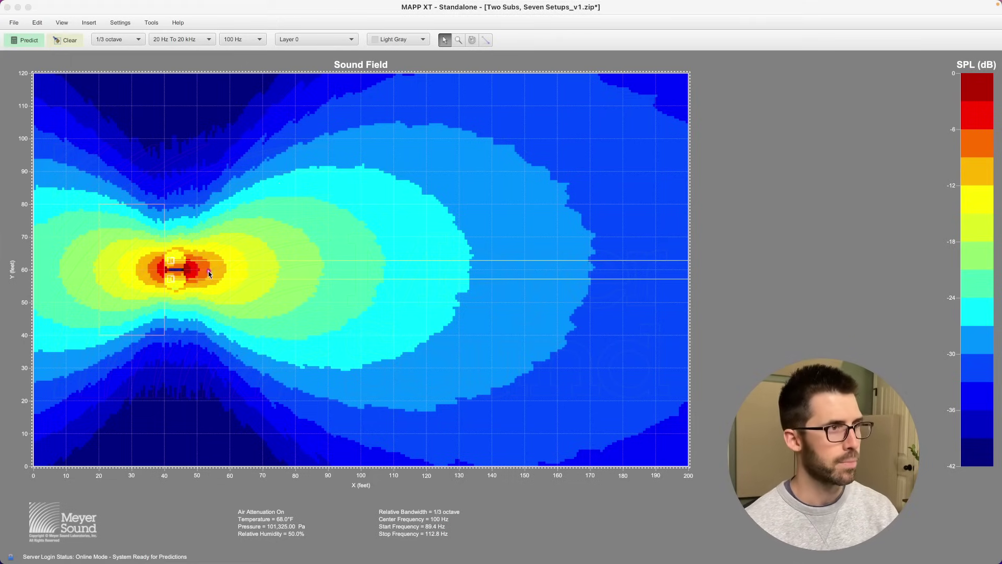
# Step: Annotate the plot with arrows from both subs to shared points ahead and beside them, and sketch two zigzag waves for comparison
pyautogui.moveTo(175, 260); pyautogui.dragTo(357, 265)
pyautogui.moveTo(175, 282)
pyautogui.mouseDown()
pyautogui.moveTo(296, 283)
pyautogui.moveTo(353, 271)
pyautogui.mouseUp()
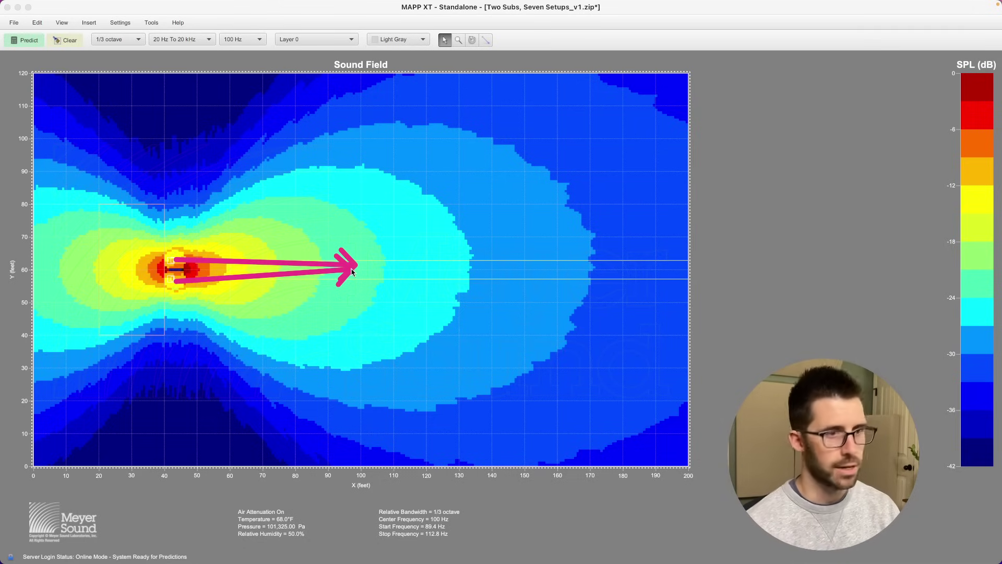
pyautogui.click(169, 285)
pyautogui.moveTo(169, 285)
pyautogui.mouseDown()
pyautogui.moveTo(193, 205)
pyautogui.moveTo(178, 183)
pyautogui.mouseUp()
pyautogui.moveTo(165, 260); pyautogui.dragTo(176, 183)
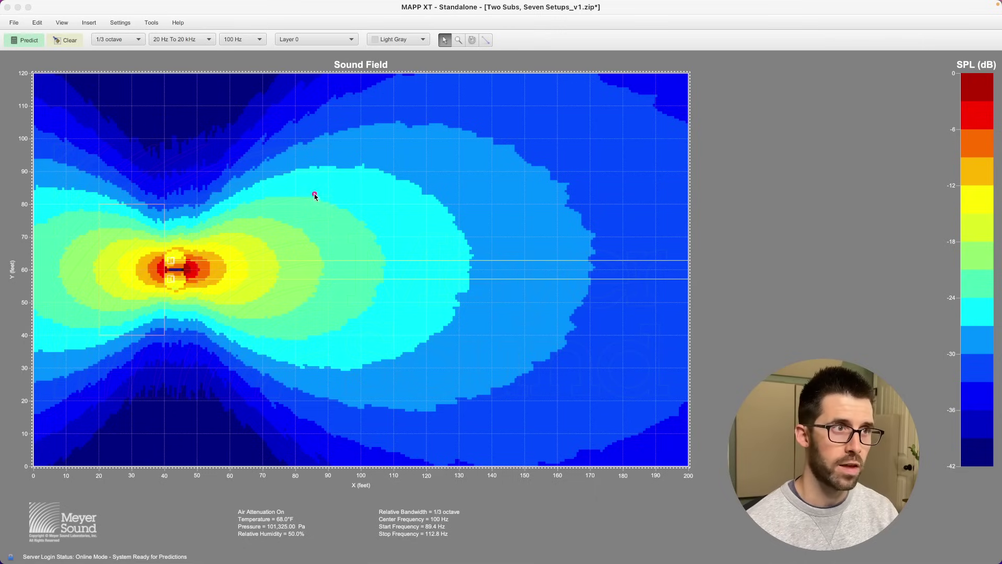
pyautogui.moveTo(313, 195)
pyautogui.mouseDown()
pyautogui.moveTo(400, 131)
pyautogui.moveTo(463, 197)
pyautogui.moveTo(524, 138)
pyautogui.moveTo(573, 191)
pyautogui.mouseUp()
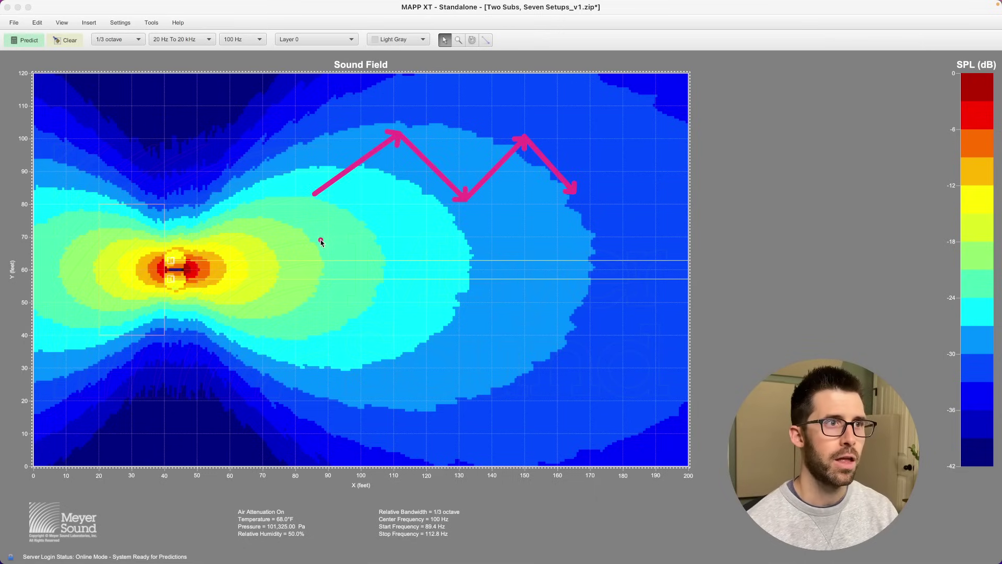
pyautogui.moveTo(317, 226)
pyautogui.mouseDown()
pyautogui.moveTo(372, 286)
pyautogui.moveTo(404, 279)
pyautogui.moveTo(447, 238)
pyautogui.moveTo(491, 250)
pyautogui.moveTo(533, 299)
pyautogui.moveTo(573, 243)
pyautogui.mouseUp()
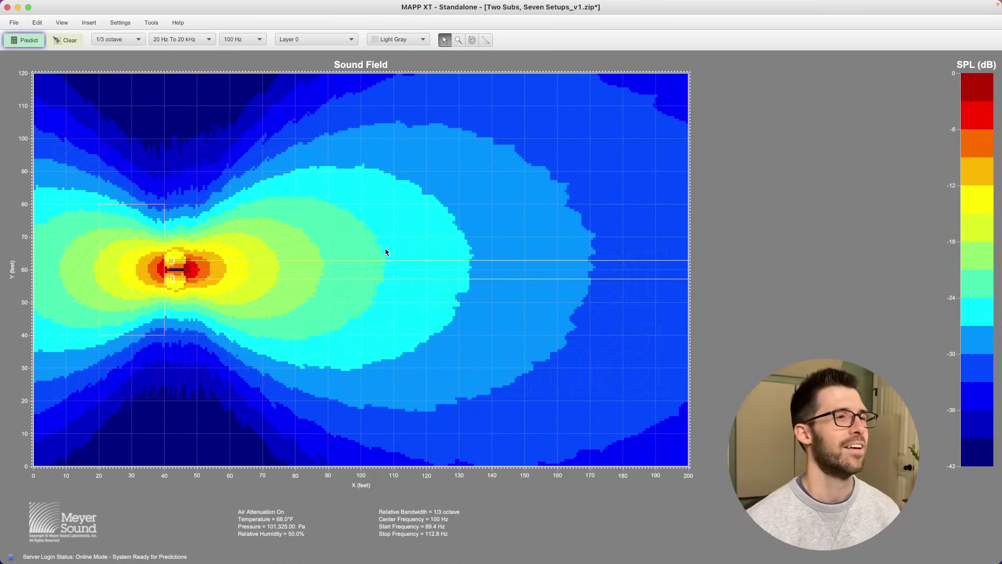
# Step: Clear the prediction, set the frequency to 63 Hz and predict the sound field of the half-wavelength-spaced subs again
pyautogui.click(64, 40)
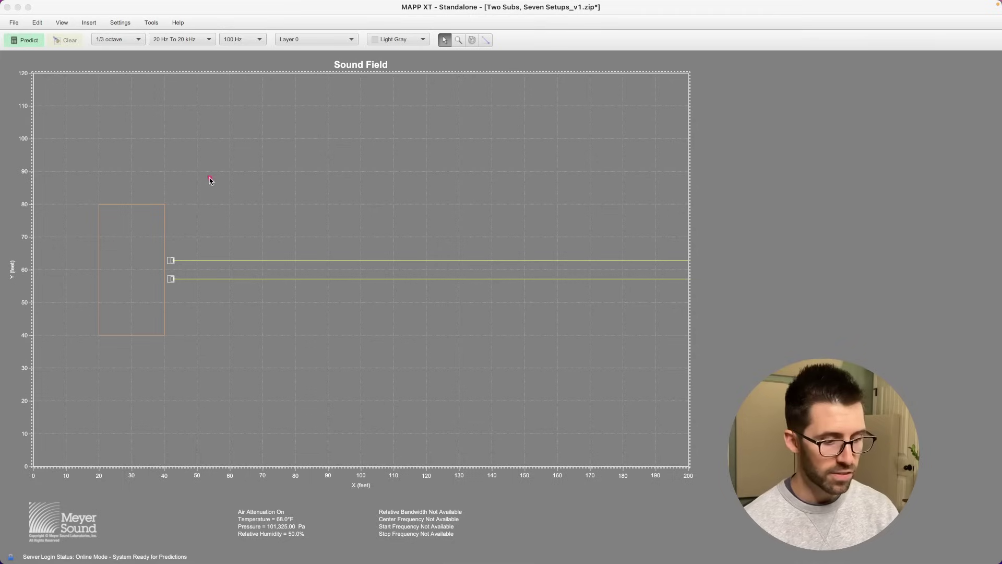
pyautogui.moveTo(175, 158)
pyautogui.mouseDown()
pyautogui.moveTo(430, 369)
pyautogui.moveTo(645, 333)
pyautogui.moveTo(729, 350)
pyautogui.moveTo(737, 373)
pyautogui.mouseUp()
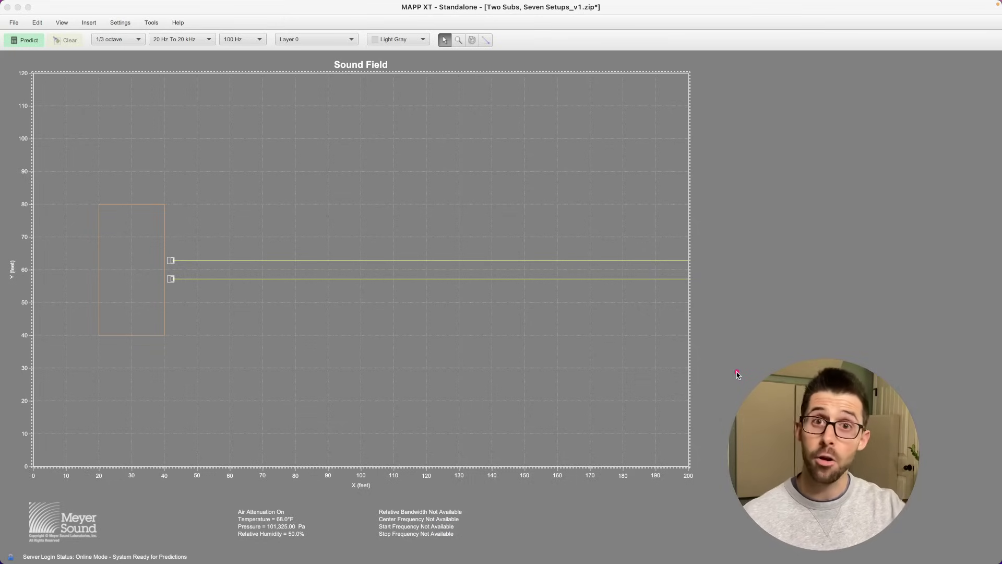
pyautogui.click(737, 375)
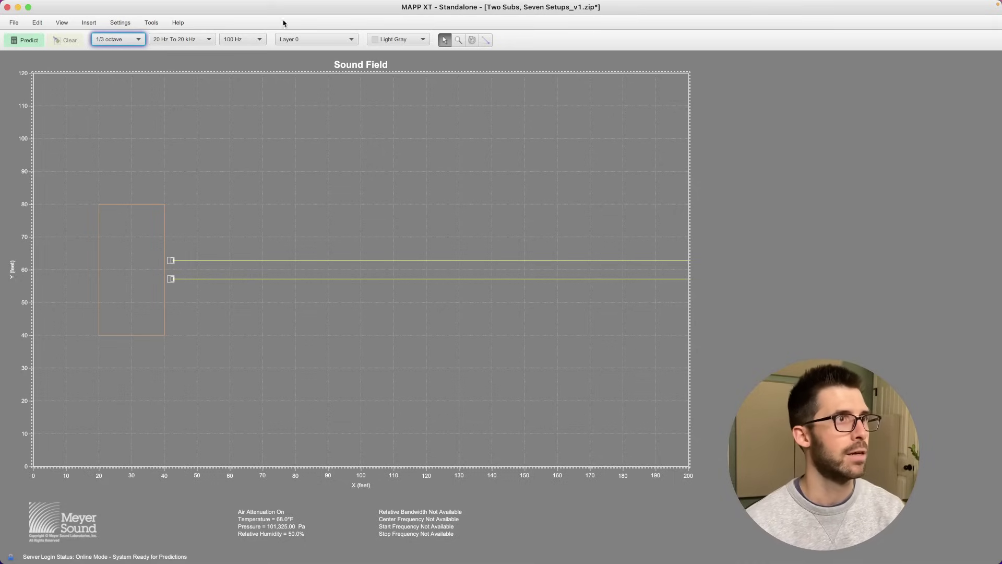
pyautogui.click(257, 40)
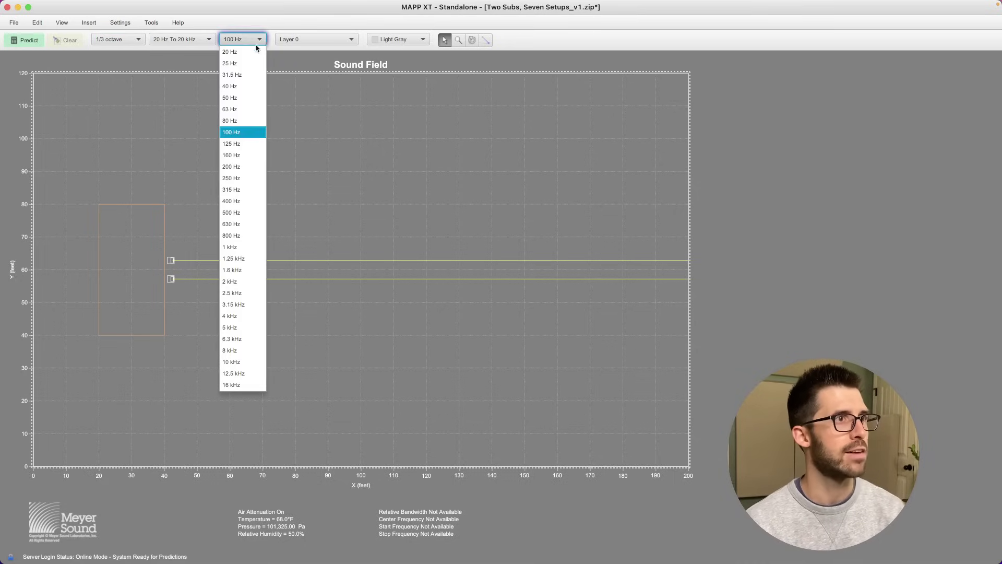
pyautogui.click(231, 109)
pyautogui.click(25, 40)
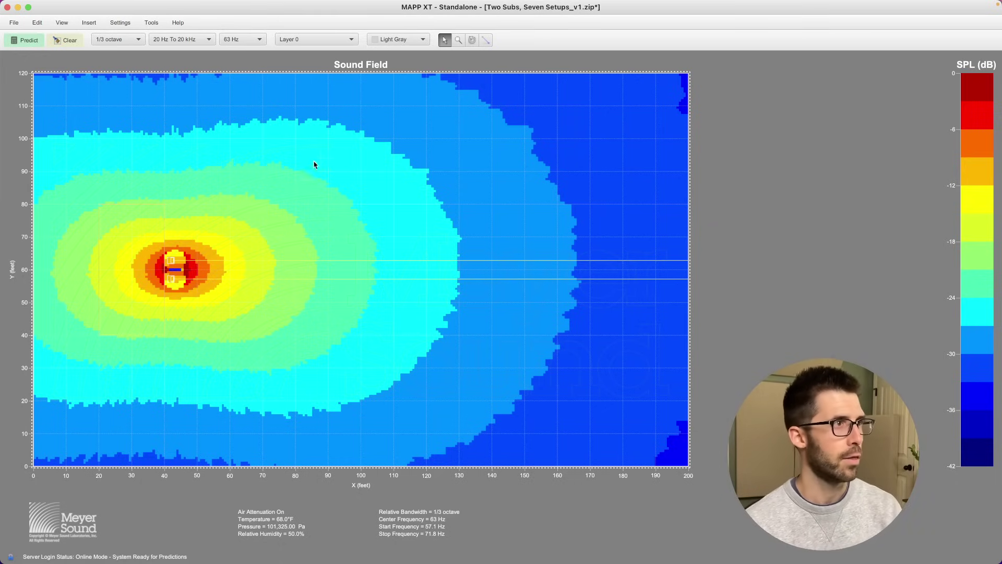
# Step: Clear the sound field prediction and switch to the Audio Math Survival Spreadsheet in the browser
pyautogui.click(67, 40)
pyautogui.hotkey('ctrl', 'Up')
pyautogui.click(365, 314)
pyautogui.scroll(-3, 420, 253)
pyautogui.scroll(3, 307, 302)
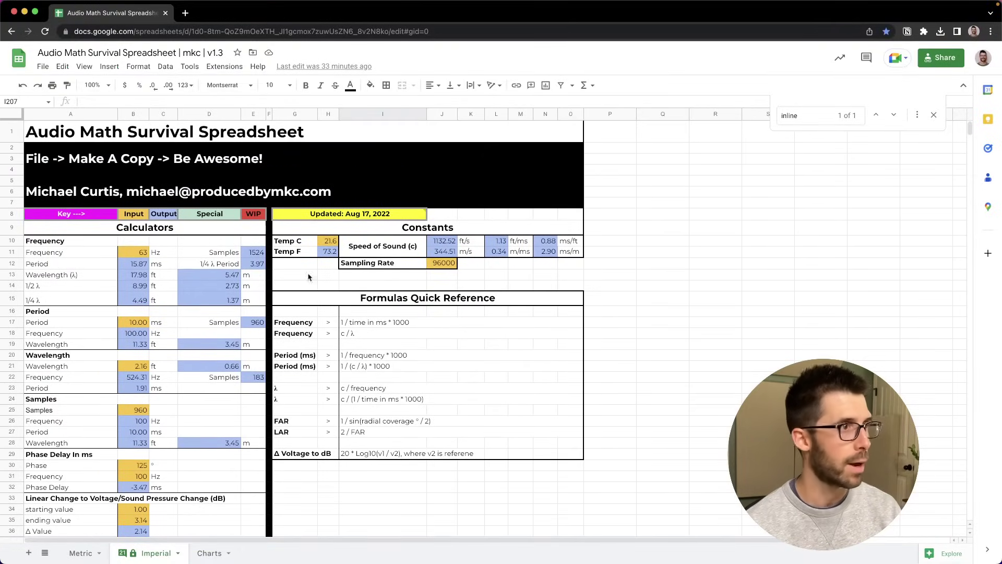
# Step: Set the input of the Imperial sheet's Frequency calculator to 100 Hz
pyautogui.click(136, 258)
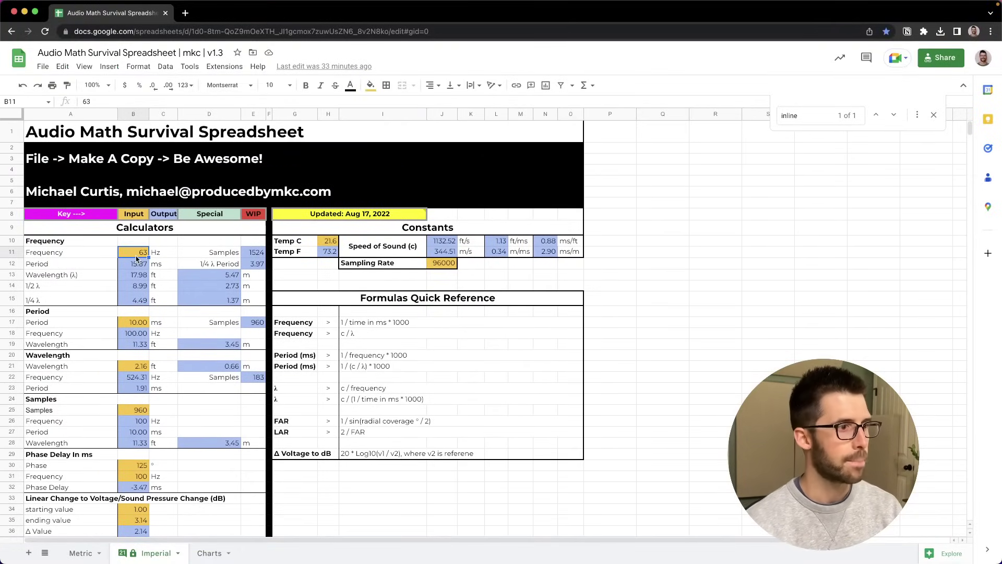
pyautogui.write('100')
pyautogui.press('Return')
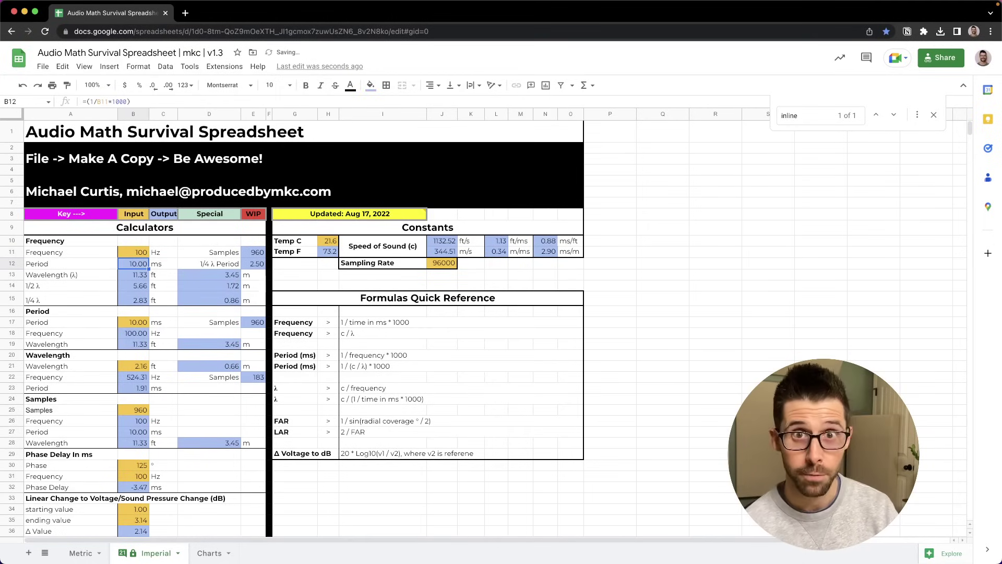
# Step: Check the Metric sheet, return to the Imperial sheet and look up the half wavelength in feet for the entered frequency
pyautogui.click(84, 555)
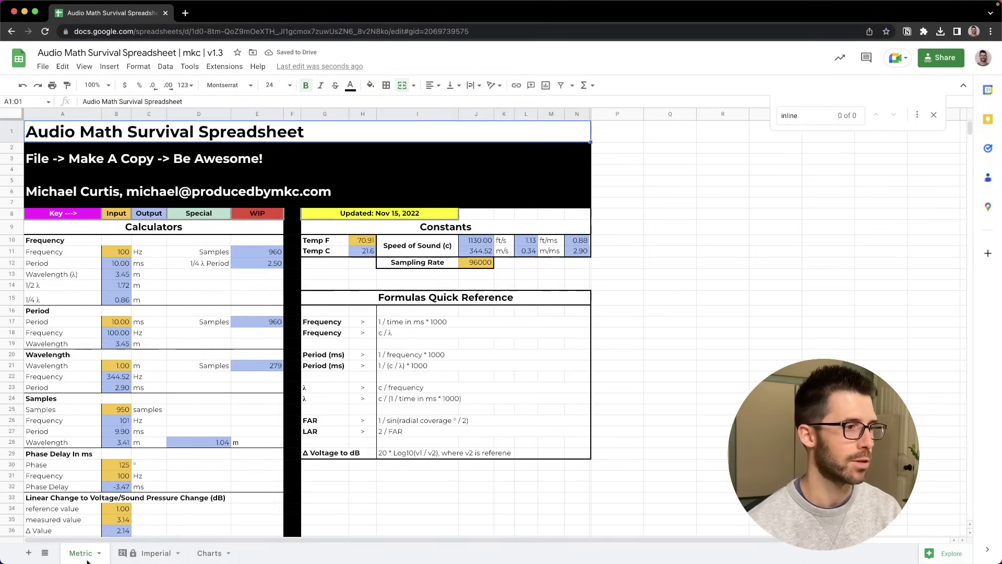
pyautogui.click(153, 555)
pyautogui.click(141, 254)
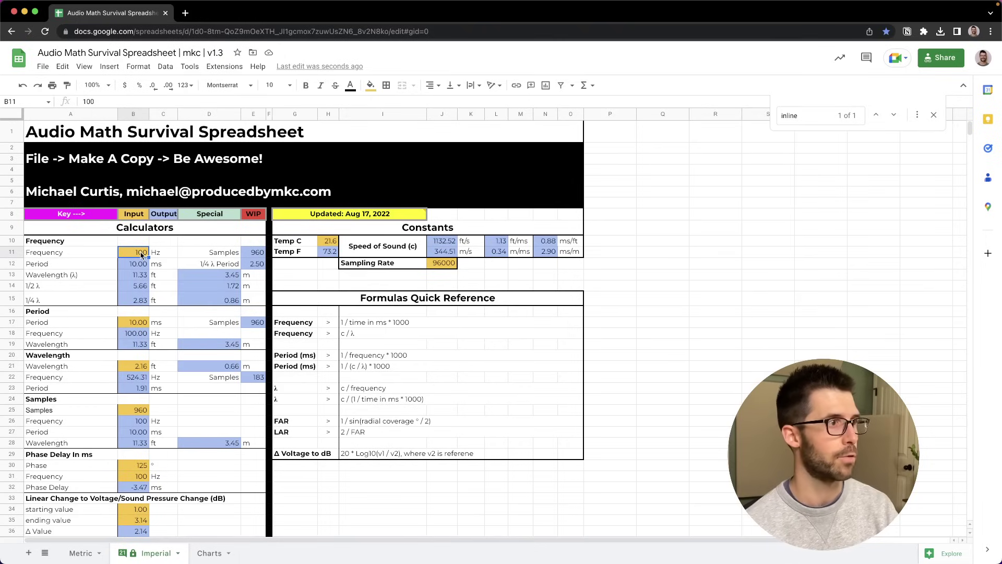
pyautogui.click(82, 285)
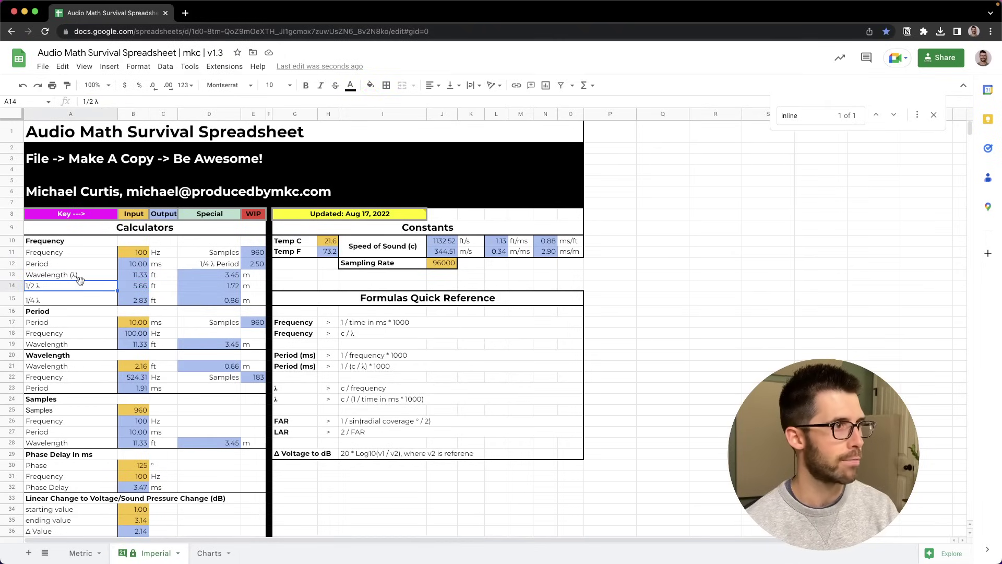
pyautogui.click(137, 287)
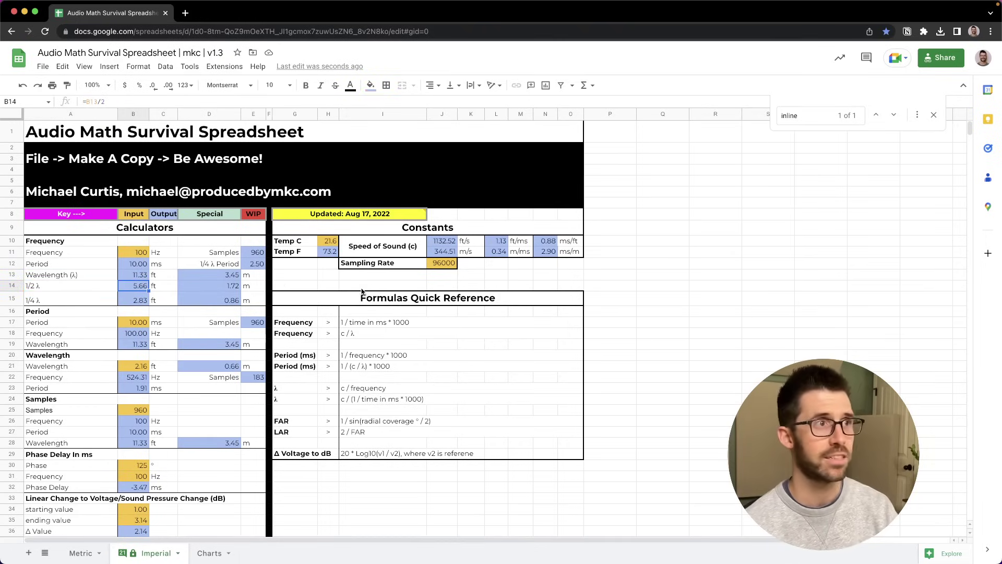
# Step: Switch back to MAPP XT, hide the Half Wavelength Crossover Center layer and show the LR Spaced layer
pyautogui.hotkey('ctrl', 'Up')
pyautogui.click(164, 298)
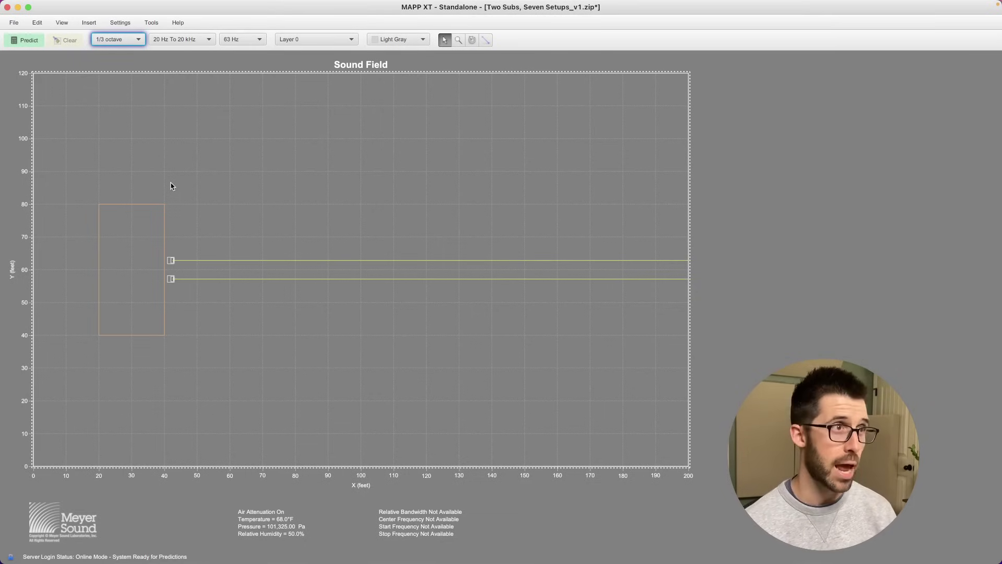
pyautogui.press('super+l')
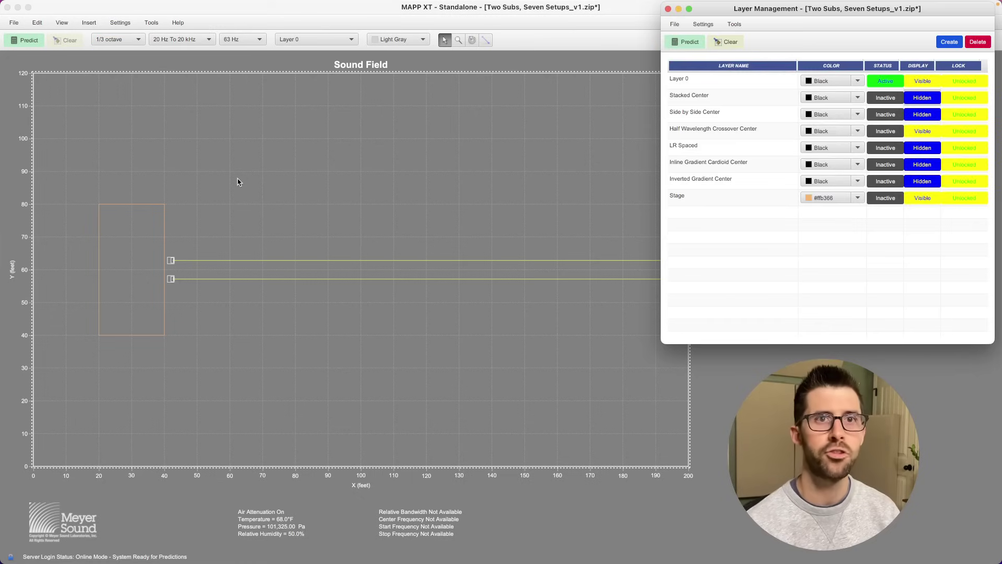
pyautogui.click(920, 131)
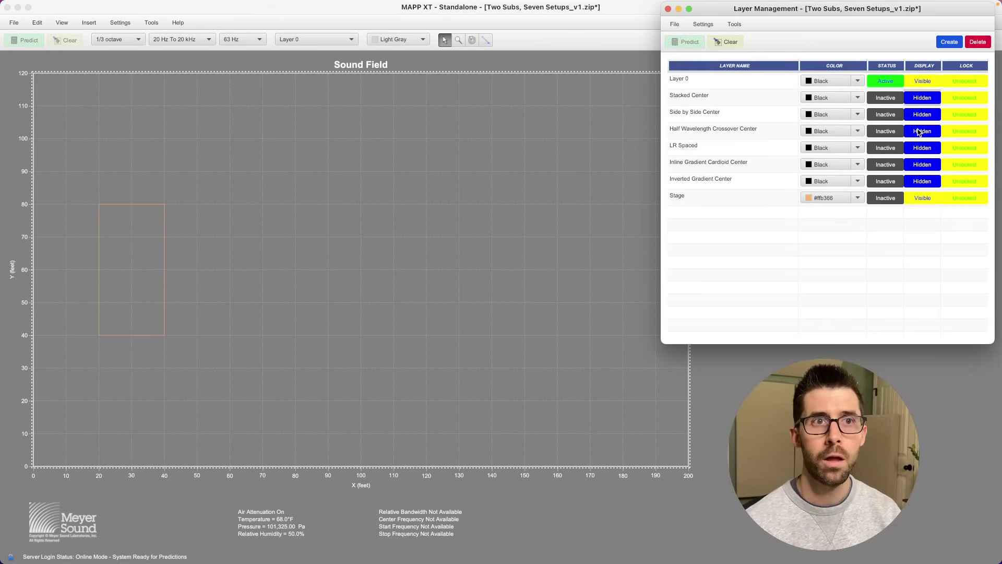
pyautogui.click(922, 148)
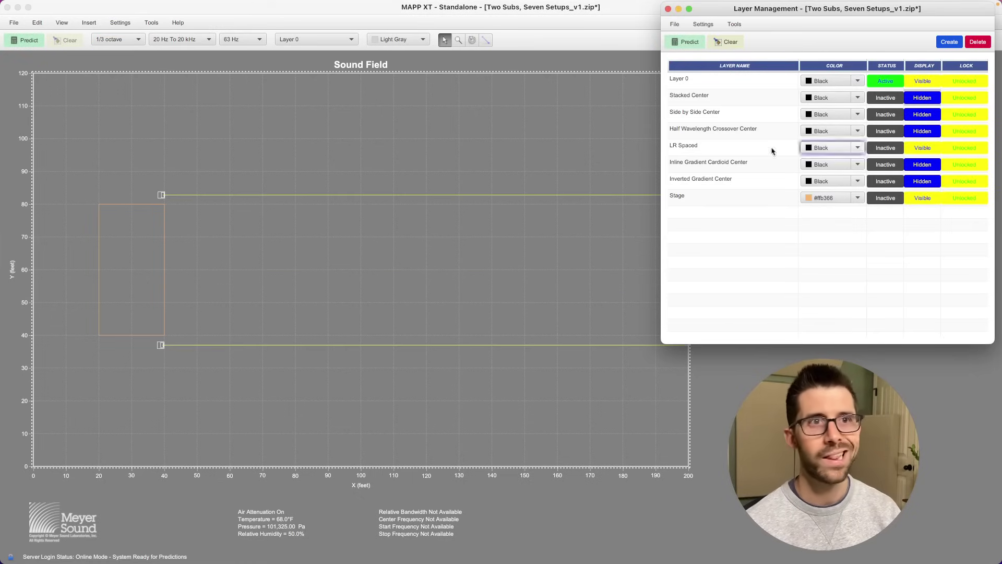
# Step: Return to the sound field plot and predict the left-right spaced subs at 63 Hz
pyautogui.click(250, 125)
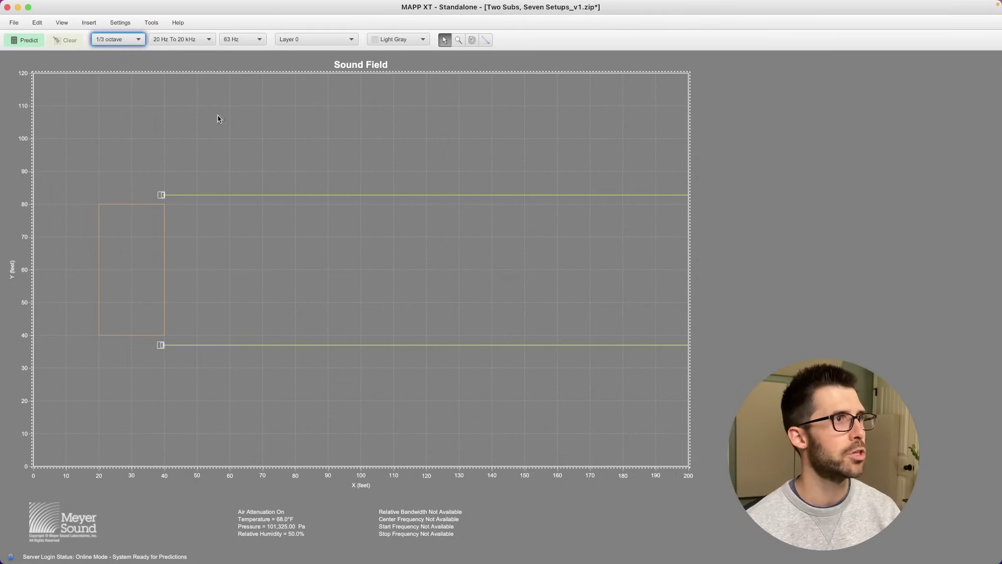
pyautogui.click(29, 40)
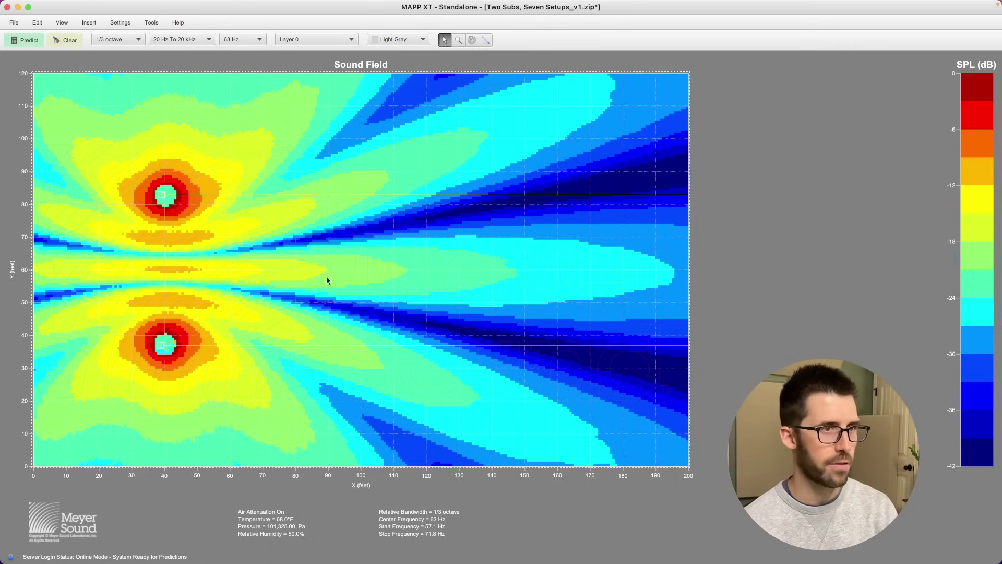
# Step: Compare the levels in the centre lobe and the dark null beside it with the SPL scale, marking both spots temporarily
pyautogui.moveTo(505, 316); pyautogui.dragTo(563, 367)
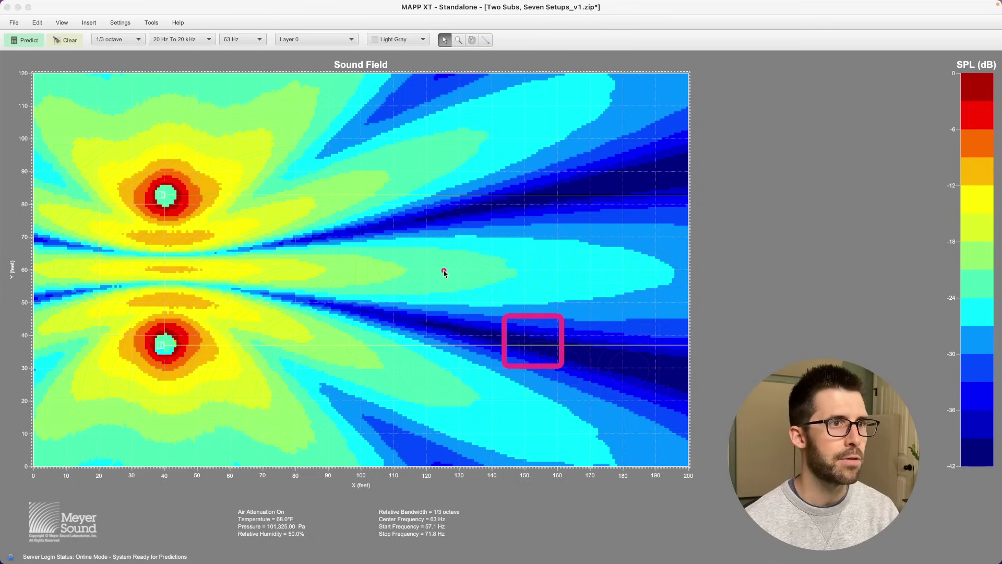
pyautogui.moveTo(443, 270); pyautogui.dragTo(960, 261)
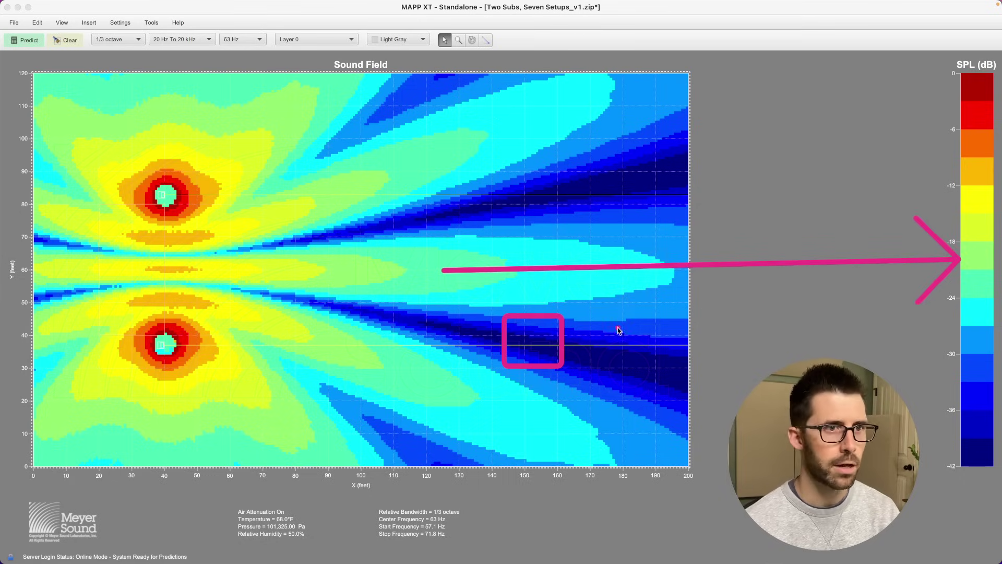
pyautogui.moveTo(543, 349)
pyautogui.mouseDown()
pyautogui.moveTo(966, 457)
pyautogui.moveTo(956, 448)
pyautogui.mouseUp()
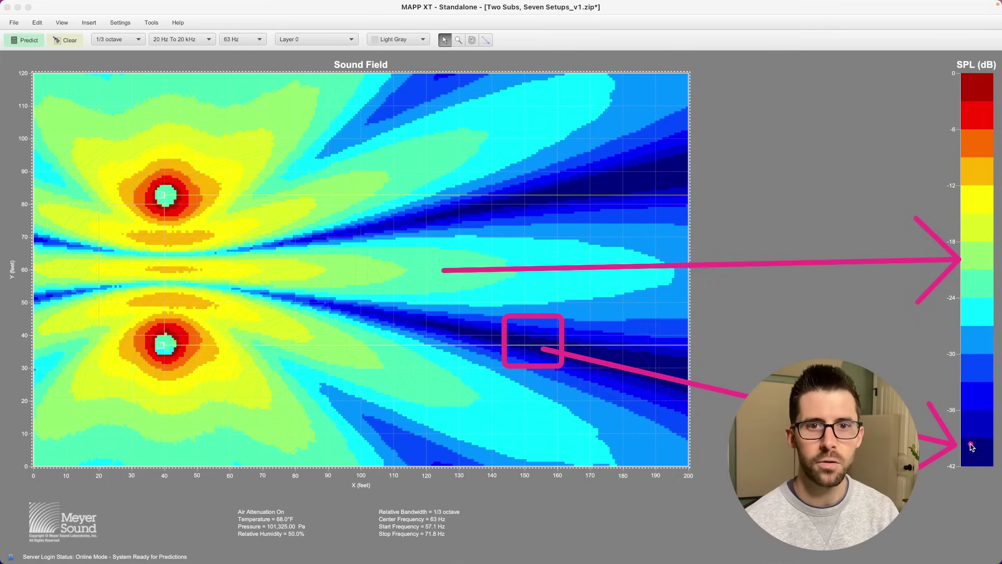
pyautogui.press('Escape')
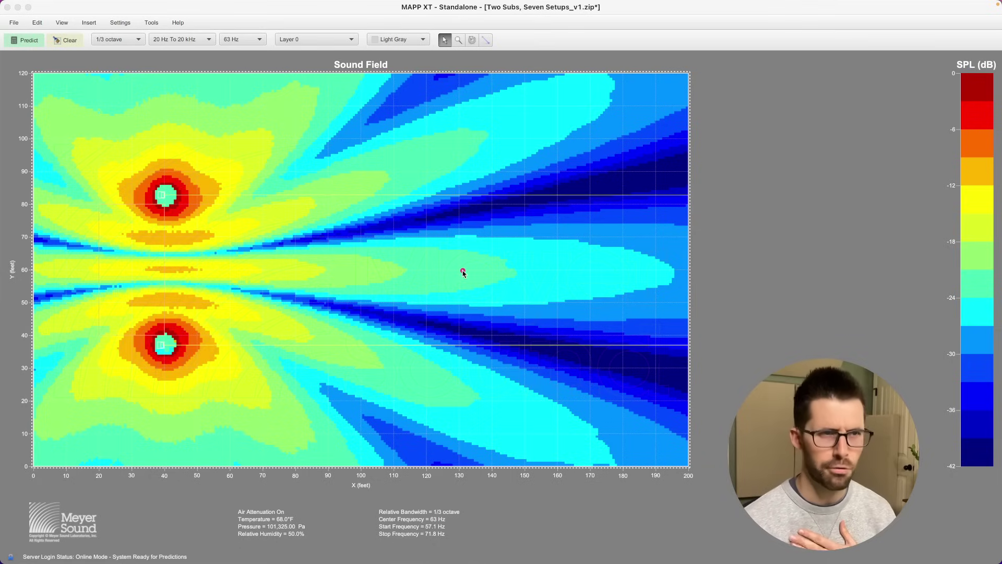
pyautogui.moveTo(457, 262); pyautogui.dragTo(495, 282)
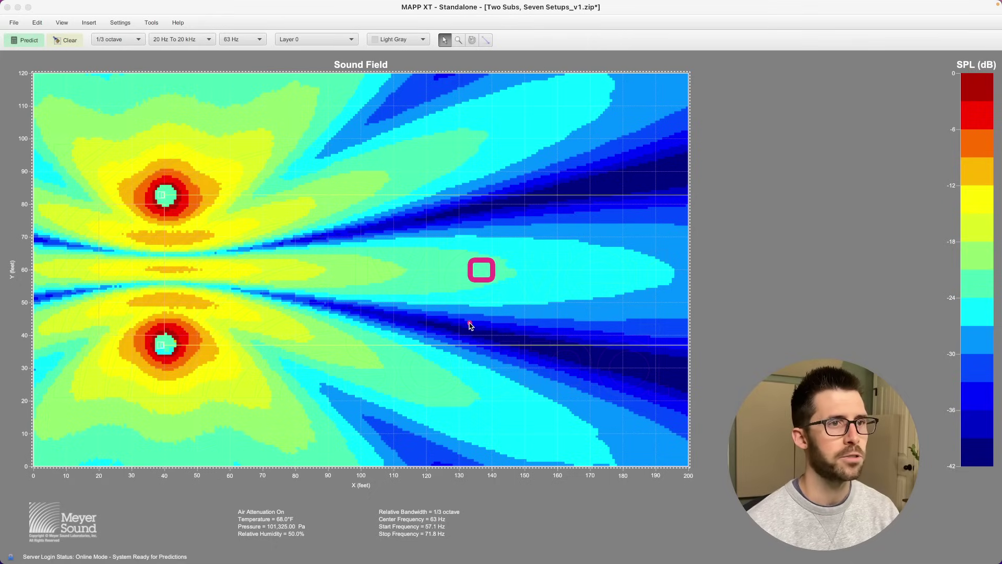
pyautogui.moveTo(471, 323); pyautogui.dragTo(495, 354)
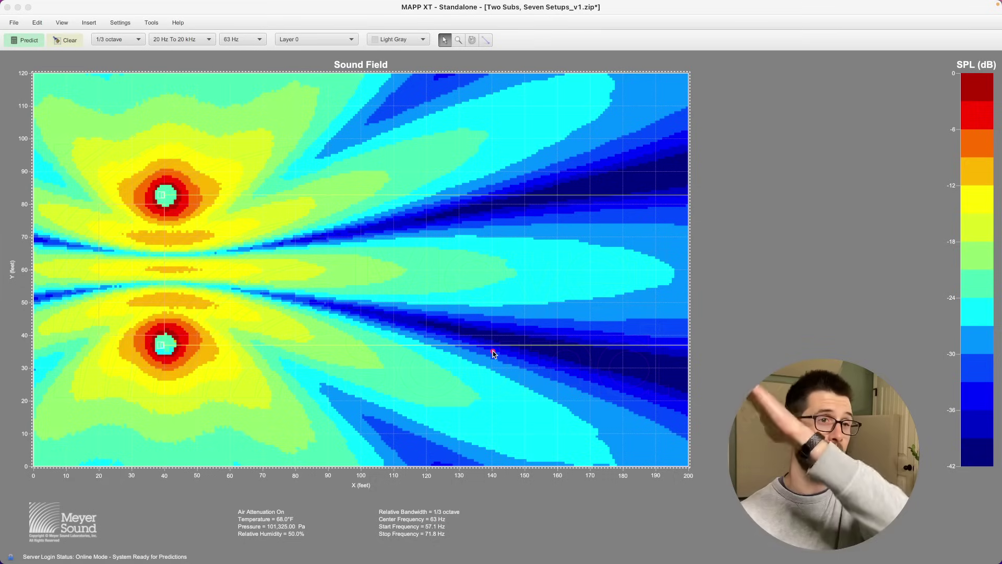
# Step: Display the LR Spaced sound field at 100 Hz and trace the upper side lobe and the centre lobe with temporary arrows
pyautogui.click(262, 39)
pyautogui.click(232, 132)
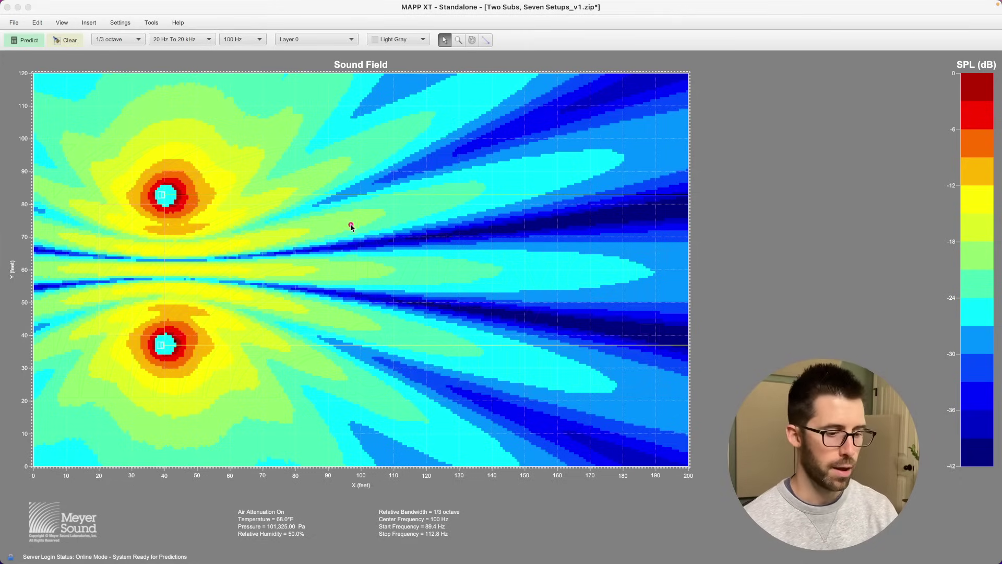
pyautogui.moveTo(278, 235); pyautogui.dragTo(541, 193)
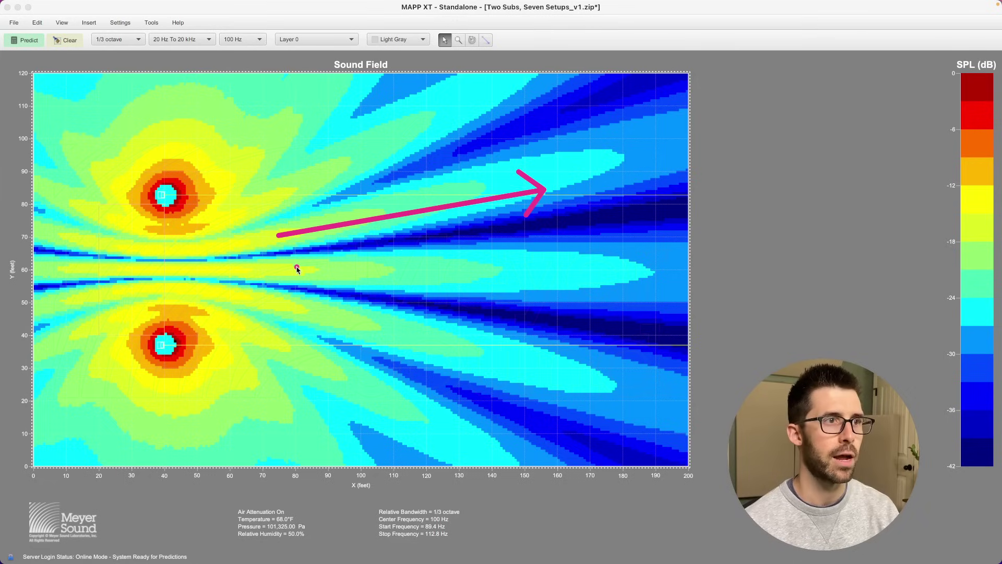
pyautogui.moveTo(296, 267); pyautogui.dragTo(559, 269)
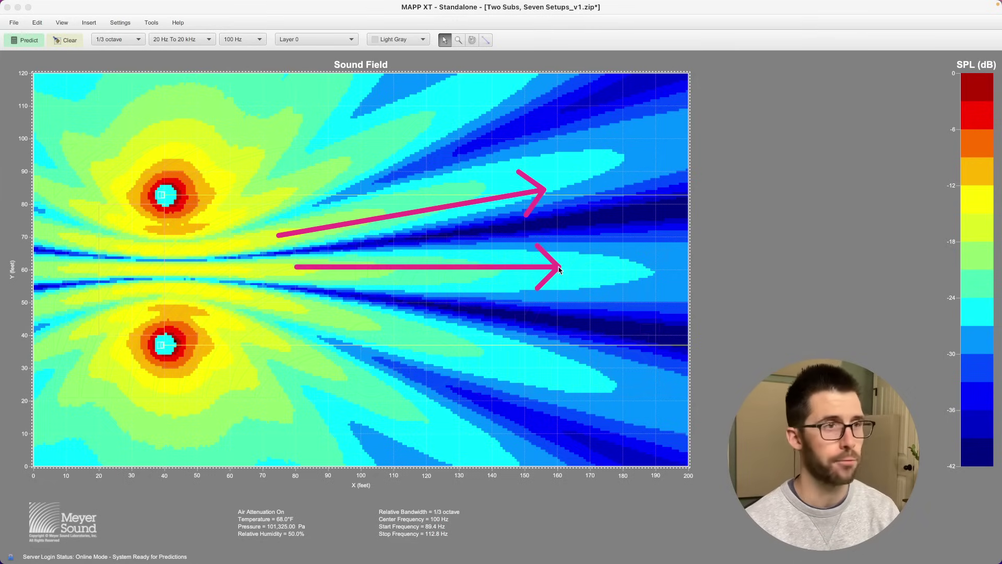
pyautogui.press('Escape')
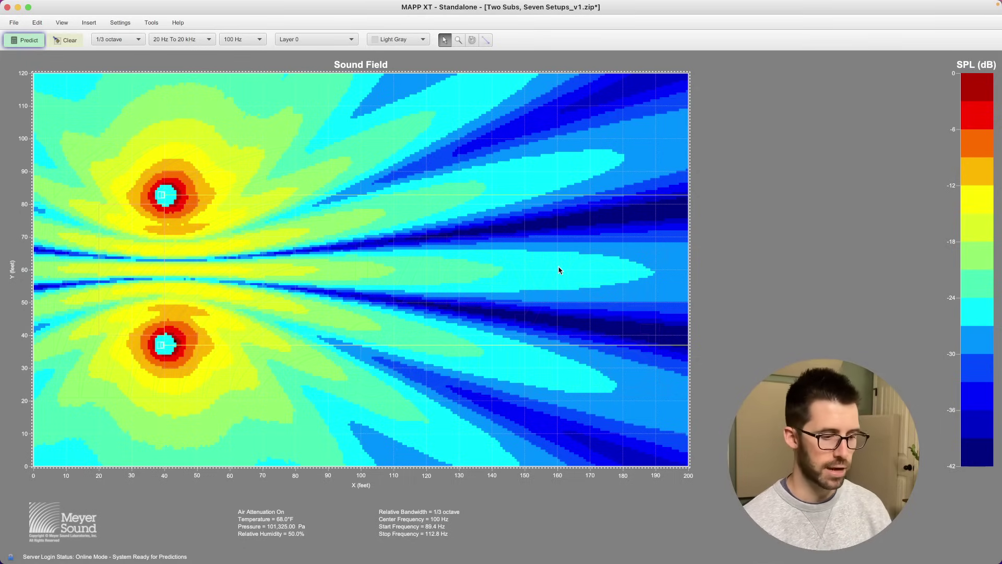
# Step: Trace the paths from both subs and from the midpoint between them to the centre lobe at about X = 160 ft
pyautogui.press('super+shift+a')
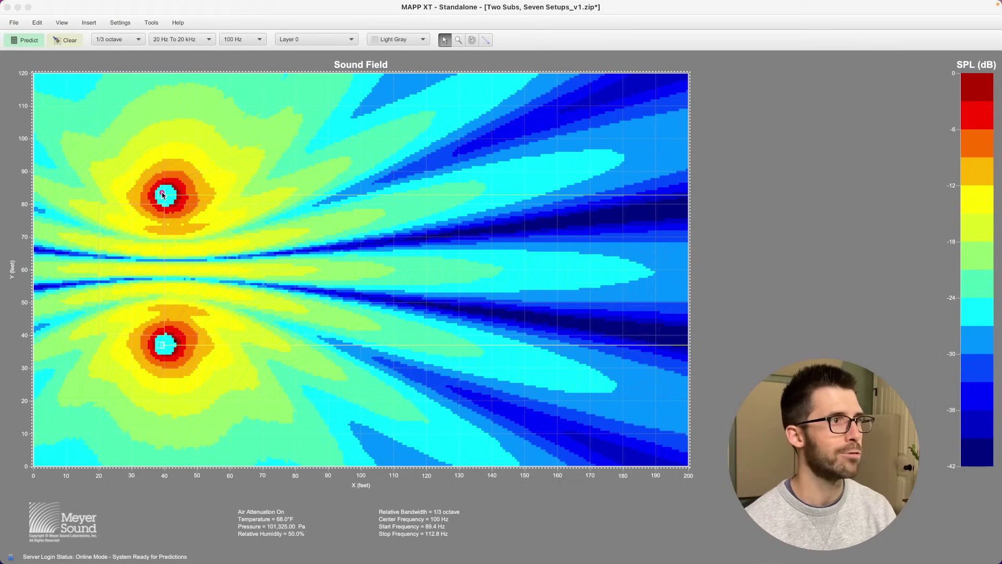
pyautogui.moveTo(162, 195); pyautogui.dragTo(564, 271)
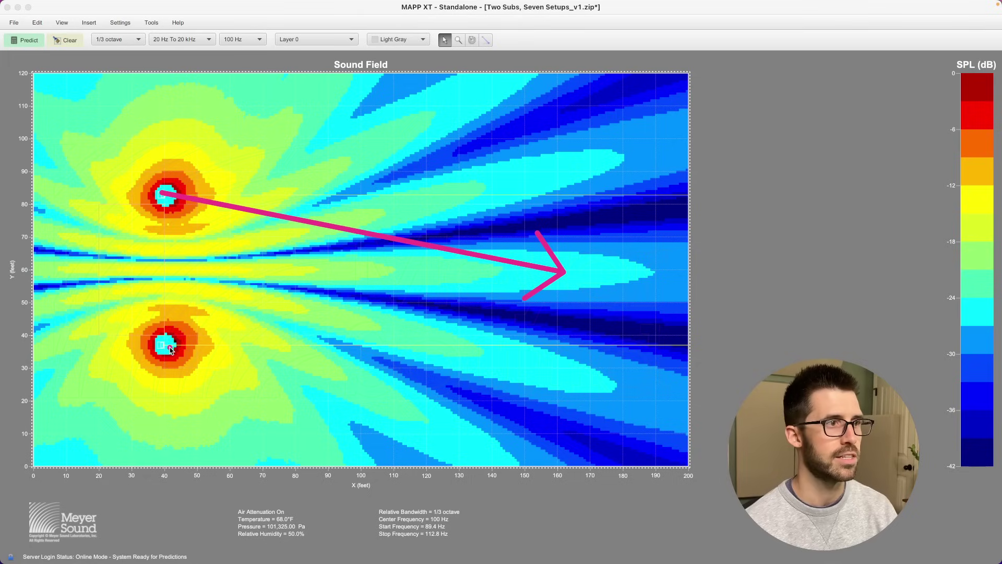
pyautogui.moveTo(170, 348); pyautogui.dragTo(561, 273)
pyautogui.moveTo(183, 271); pyautogui.dragTo(562, 274)
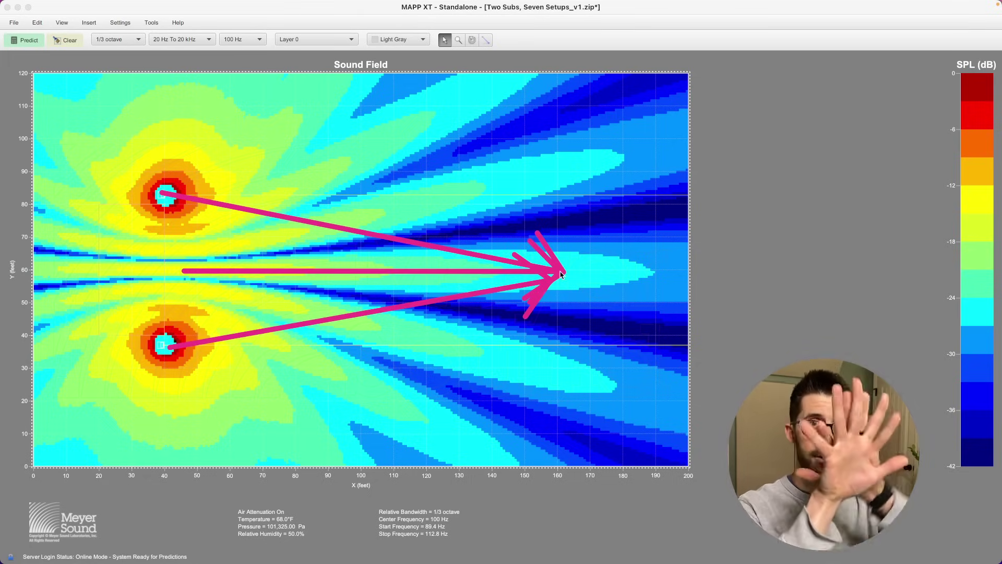
pyautogui.press('Escape')
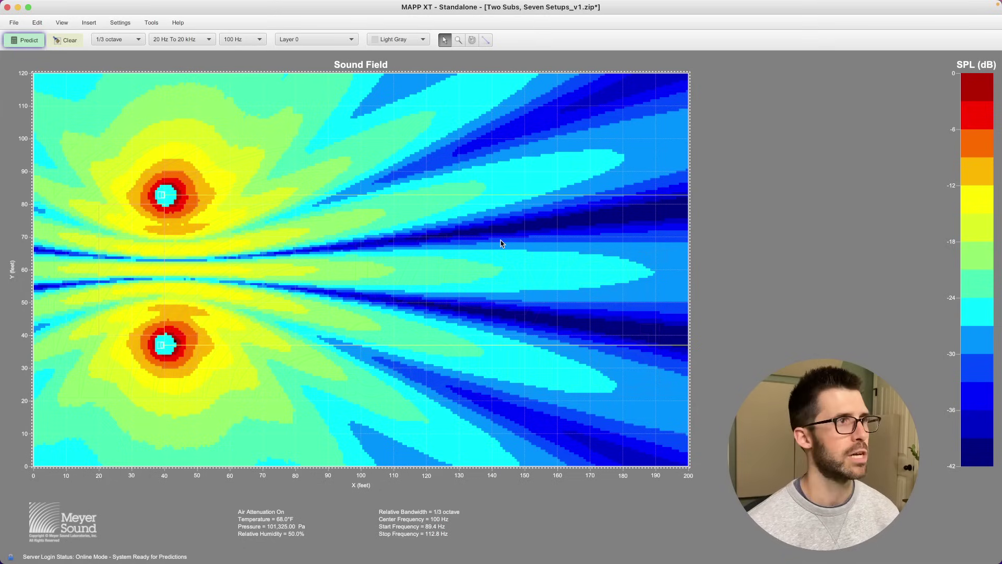
# Step: Move the upper LR Spaced sub to the stage centre at about Y = 60 ft and predict both subs at 100 Hz
pyautogui.click(68, 37)
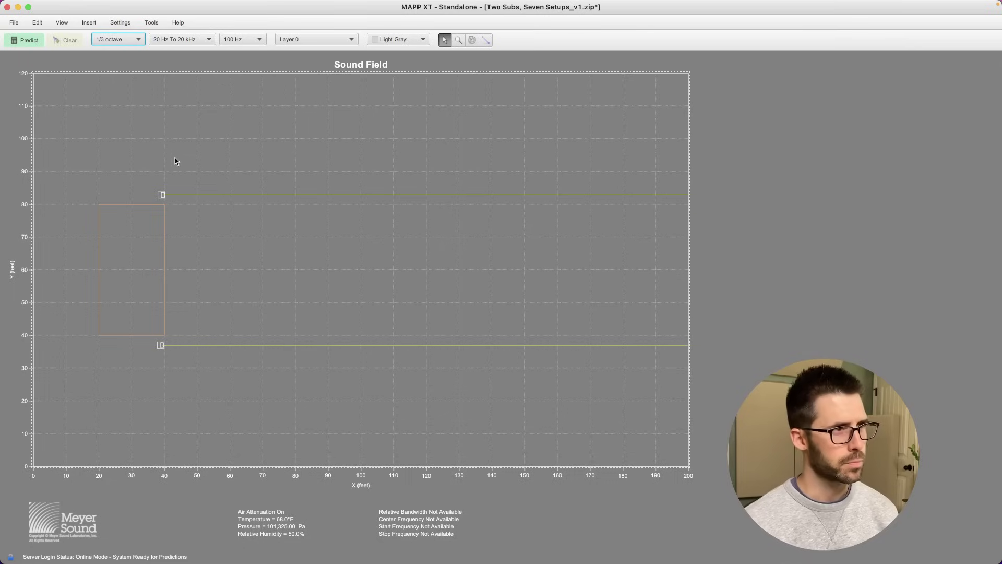
pyautogui.click(164, 196)
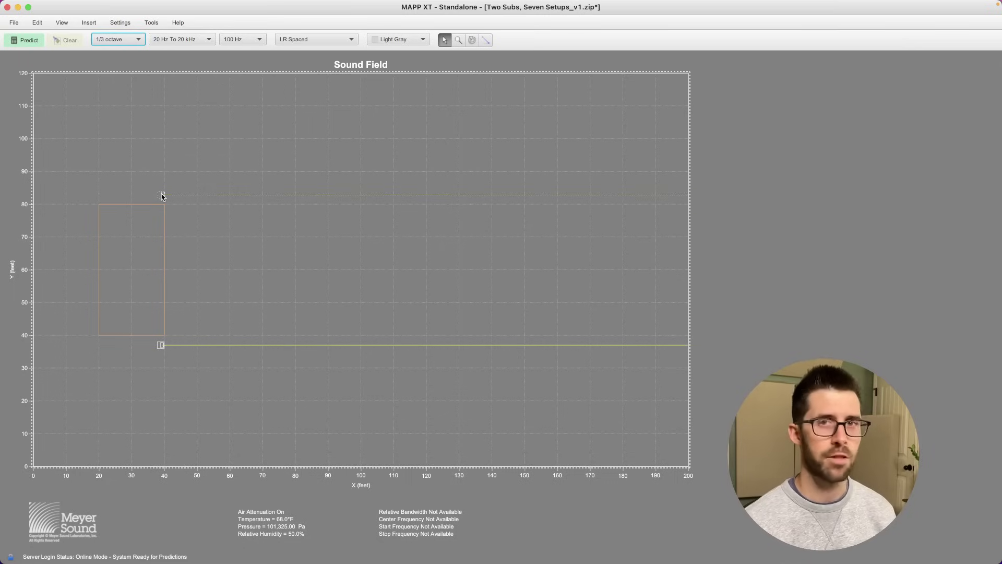
pyautogui.moveTo(161, 196); pyautogui.dragTo(158, 270)
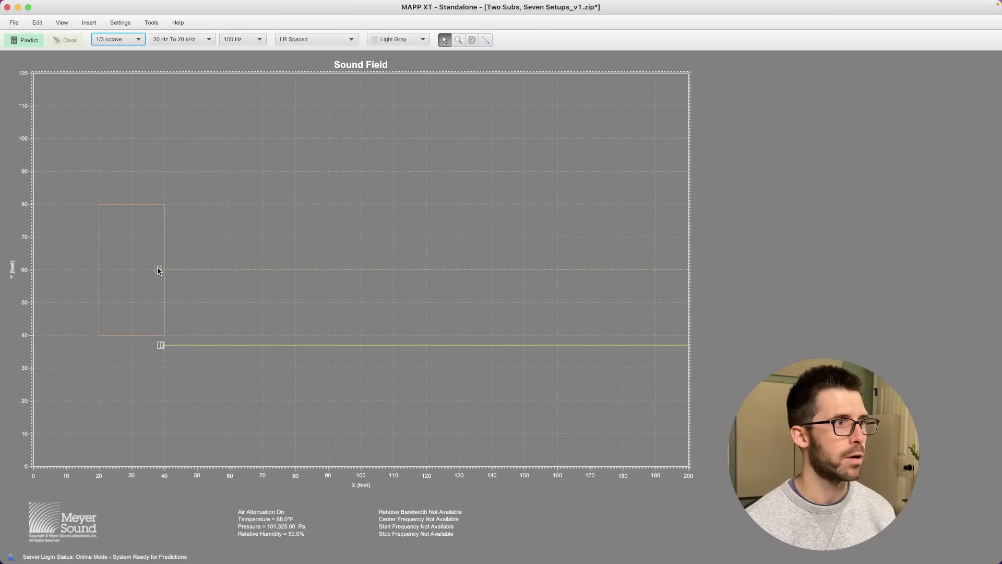
pyautogui.click(15, 34)
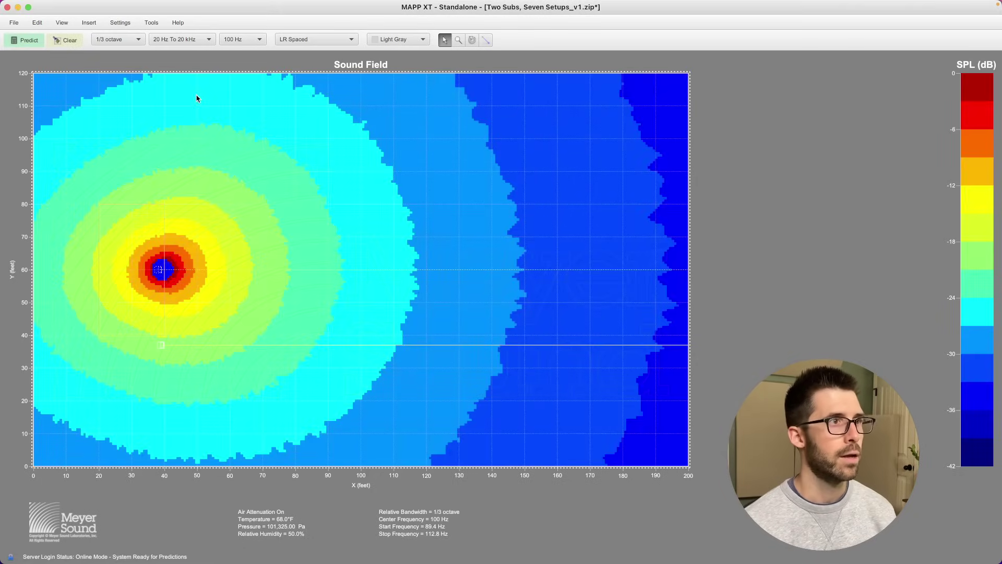
pyautogui.click(66, 40)
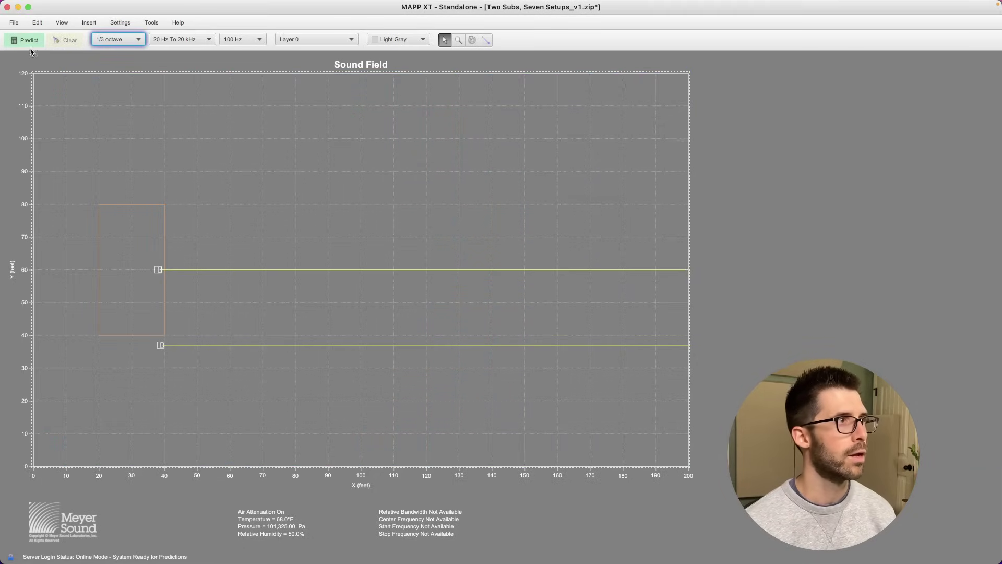
pyautogui.click(27, 42)
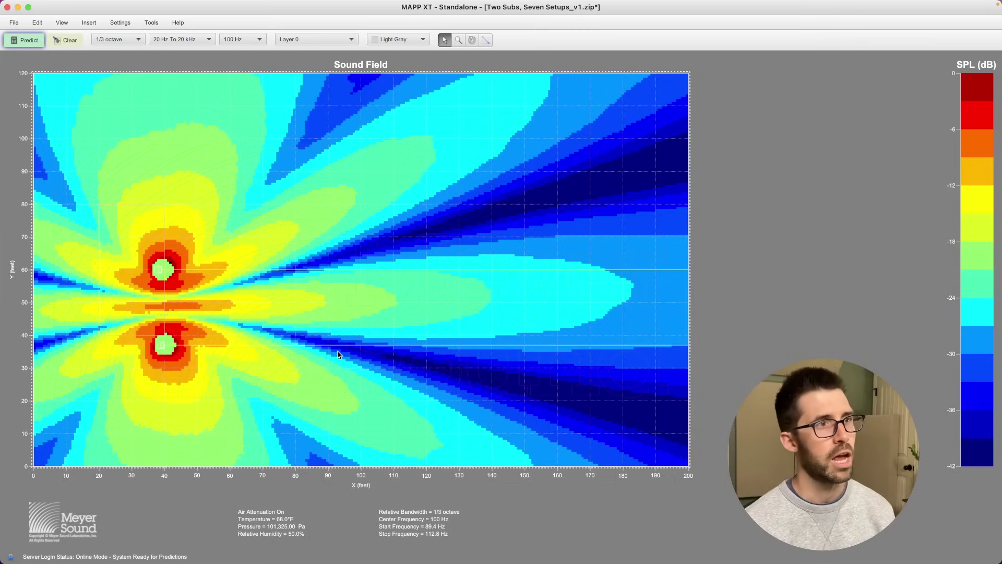
# Step: Inspect the lobe radiating sideways from the moved sub, marking it with a temporary arrow to about Y = 112 ft
pyautogui.click(245, 41)
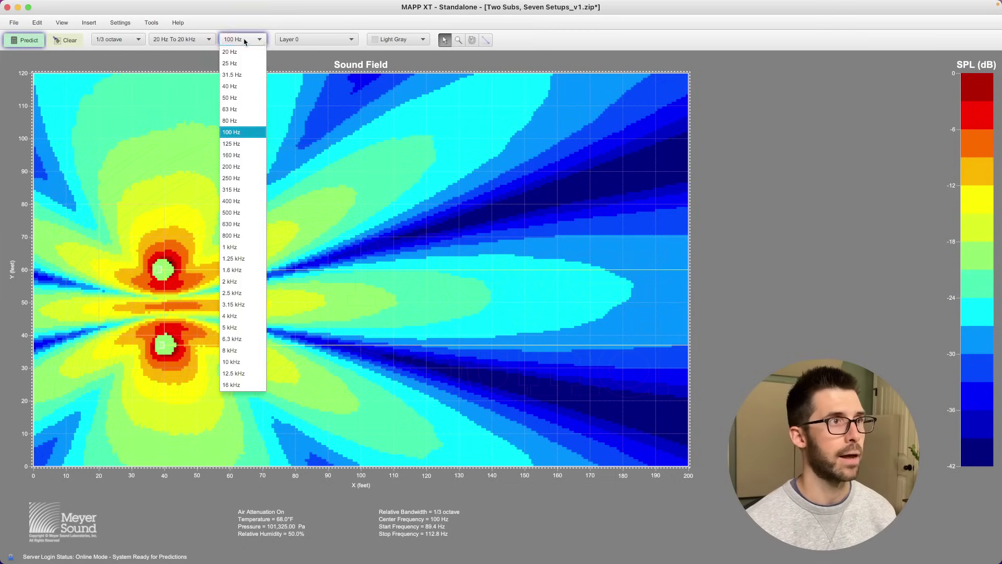
pyautogui.click(245, 42)
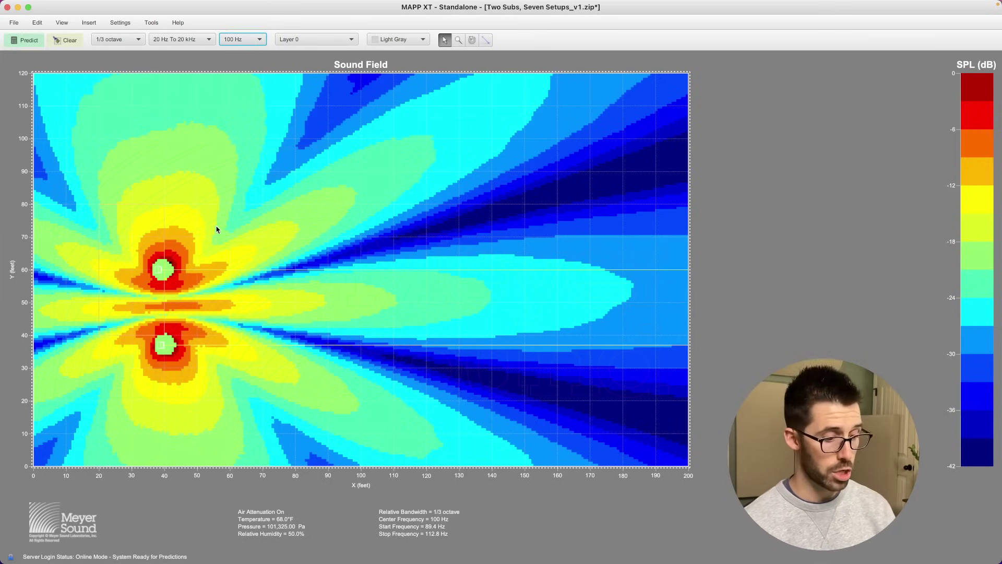
pyautogui.moveTo(168, 242); pyautogui.dragTo(173, 100)
pyautogui.press('Escape')
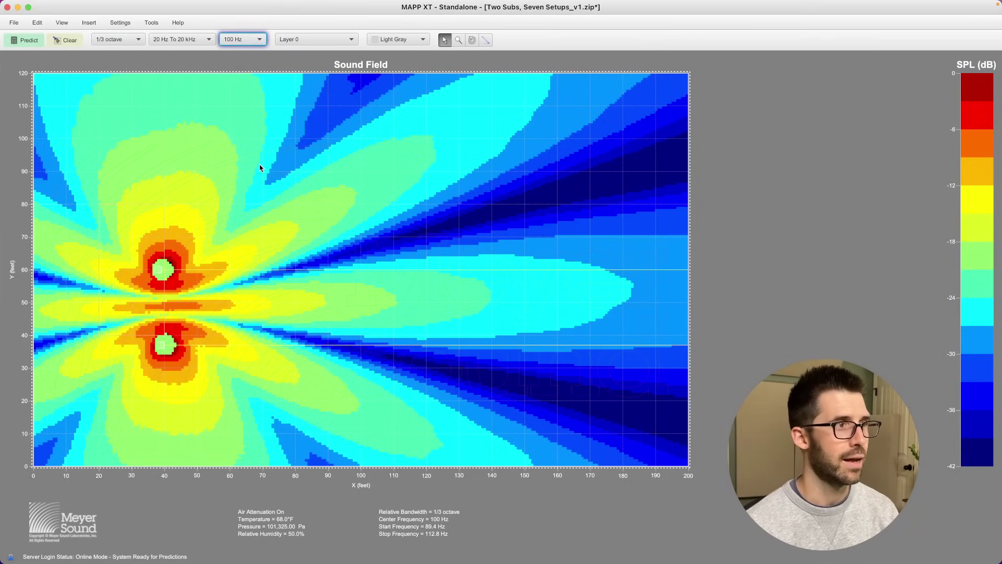
# Step: Clear the prediction and predict the same two-sub arrangement at 63 Hz
pyautogui.click(66, 40)
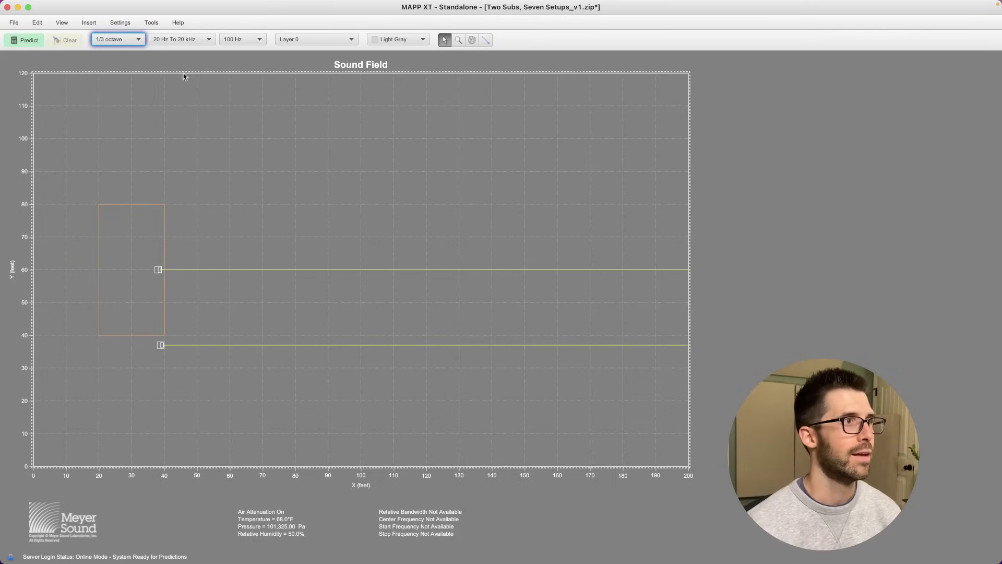
pyautogui.click(252, 37)
pyautogui.click(243, 113)
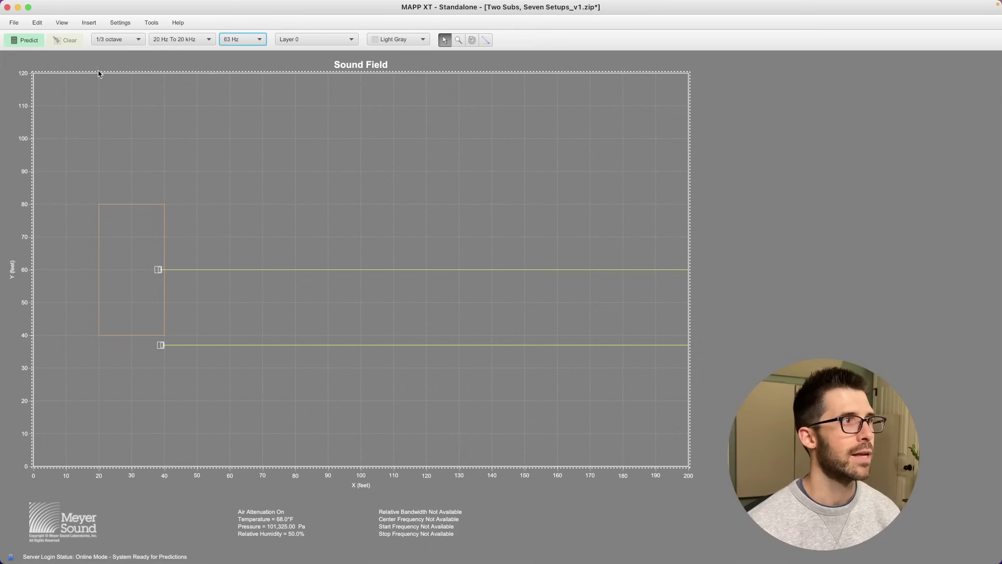
pyautogui.click(29, 40)
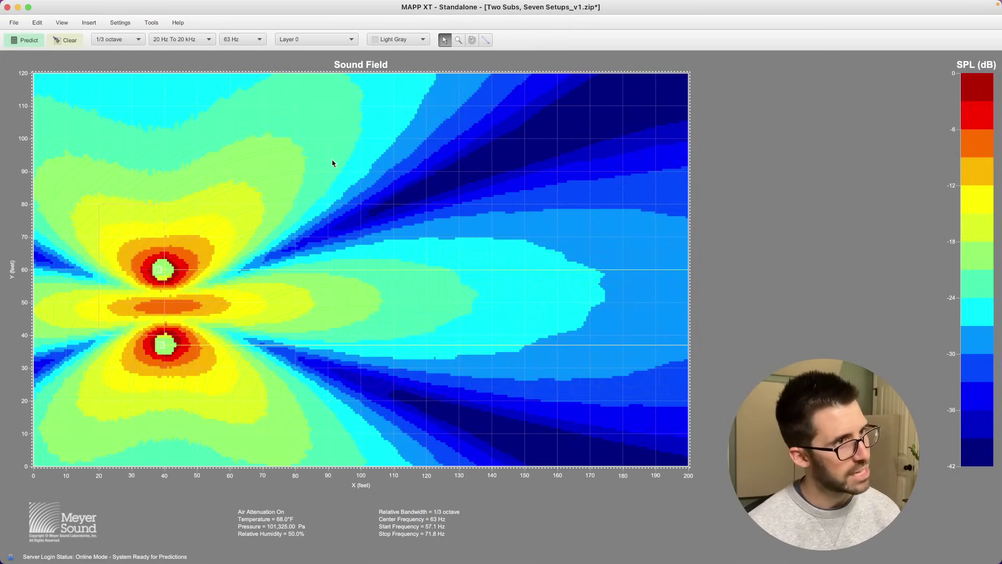
# Step: Clear the prediction, hide the LR Spaced layer and show the Inline Gradient Cardioid Center layer
pyautogui.click(66, 40)
pyautogui.press('super+l')
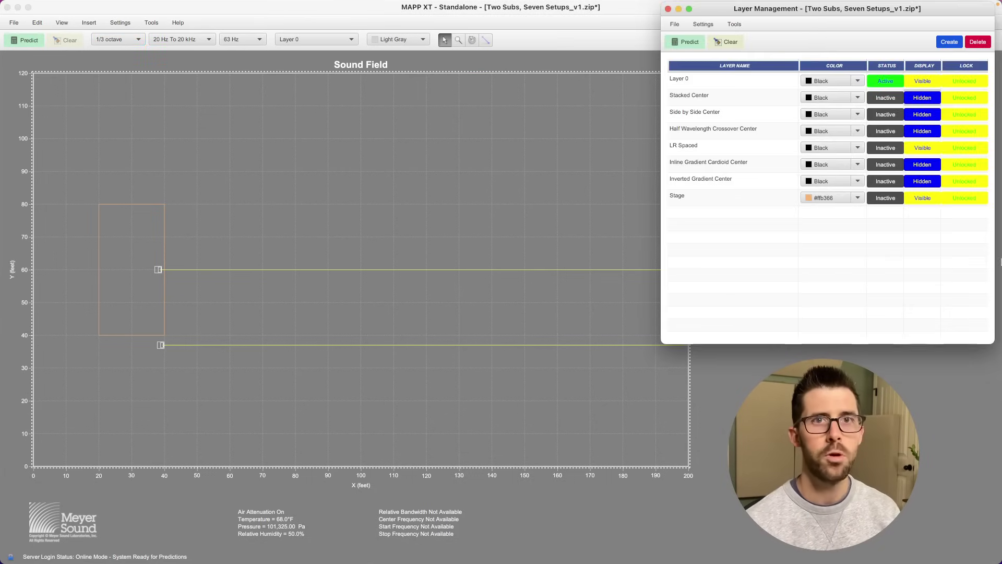
pyautogui.click(931, 149)
pyautogui.click(923, 165)
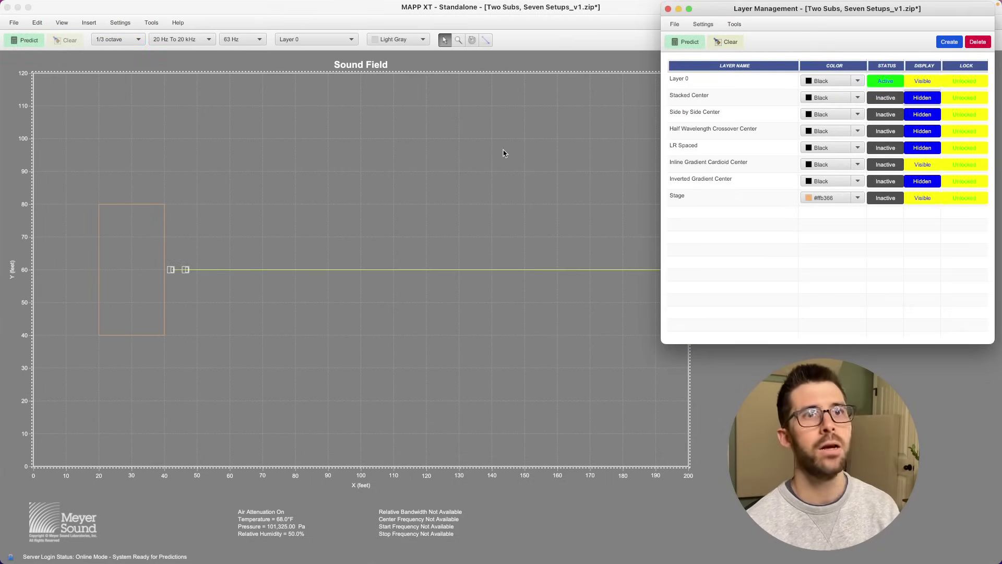
pyautogui.press('super+w')
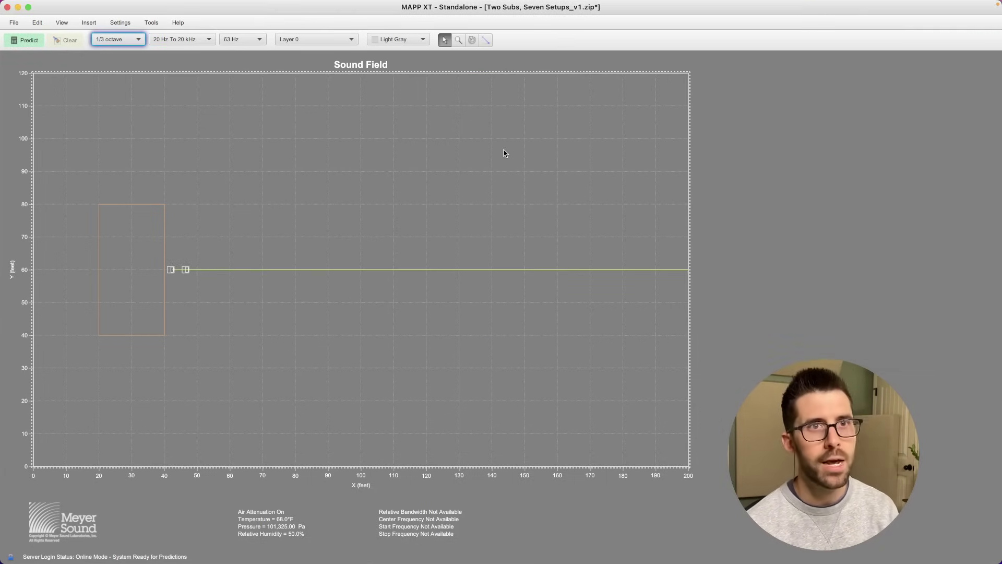
# Step: Zoom in on the two inline subs and sketch two temporary boxes with forward arrows beside the plot to illustrate the arrangement
pyautogui.click(458, 39)
pyautogui.moveTo(131, 199); pyautogui.dragTo(233, 365)
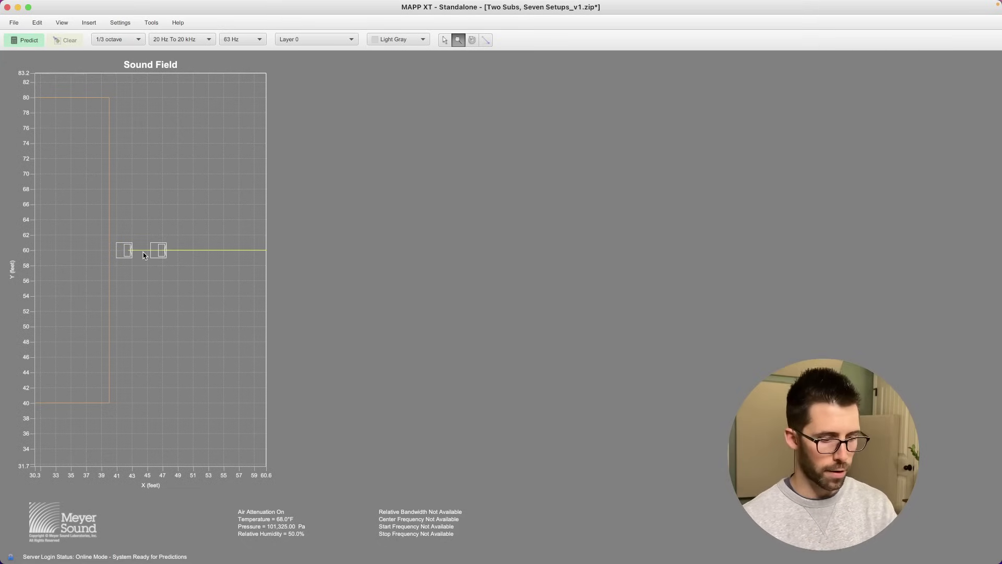
pyautogui.moveTo(412, 148); pyautogui.dragTo(496, 218)
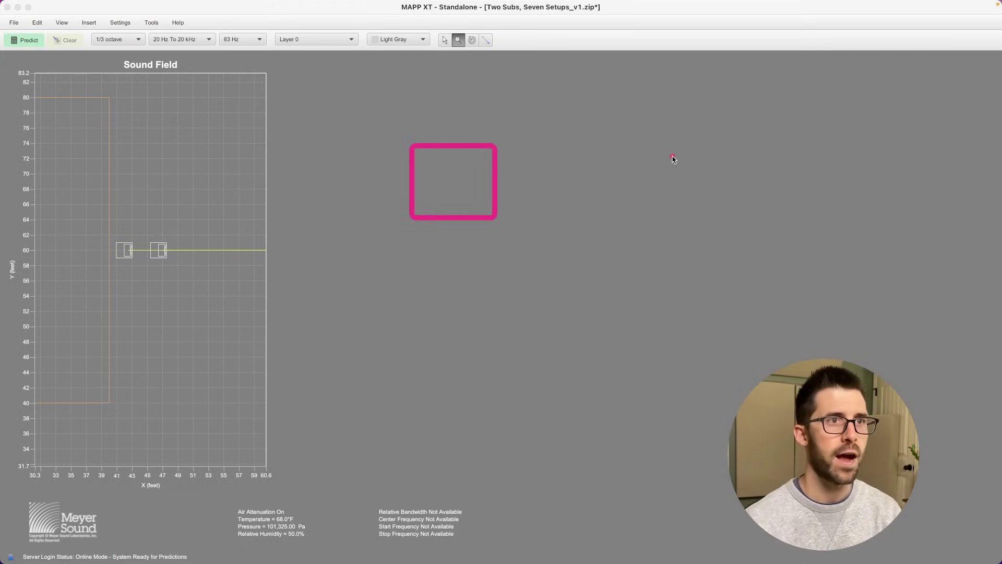
pyautogui.moveTo(653, 141); pyautogui.dragTo(748, 231)
pyautogui.moveTo(504, 185); pyautogui.dragTo(625, 186)
pyautogui.moveTo(779, 180); pyautogui.dragTo(879, 183)
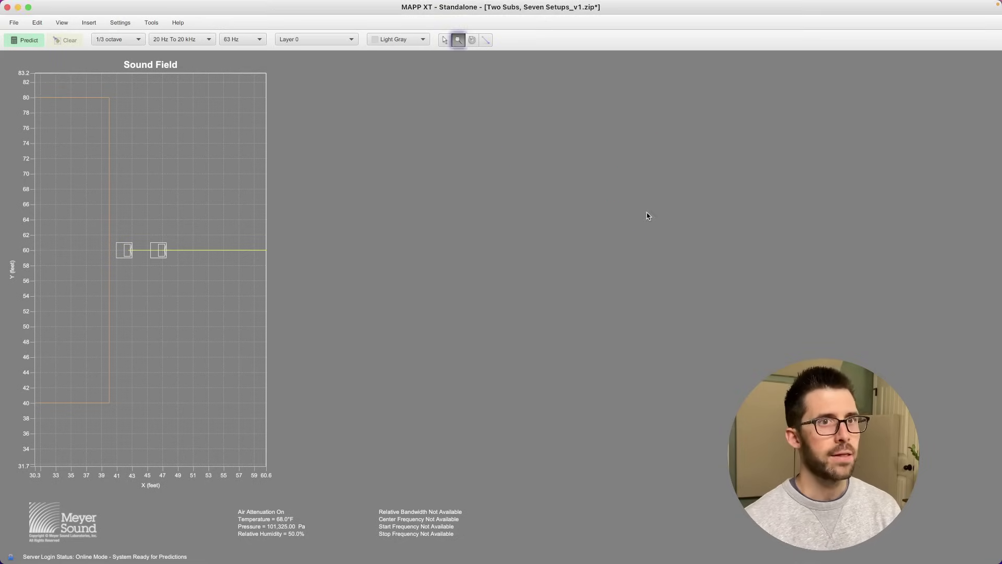
# Step: Switch to the Audio Math Survival Spreadsheet and check the crossover and maximum summation frequencies in the Imperial sheet's Inline Gradient Sub Array Planner
pyautogui.hotkey('ctrl', 'Up')
pyautogui.click(100, 409)
pyautogui.click(172, 408)
pyautogui.scroll(-20, 173, 408)
pyautogui.scroll(-10, 173, 408)
pyautogui.scroll(9, 173, 409)
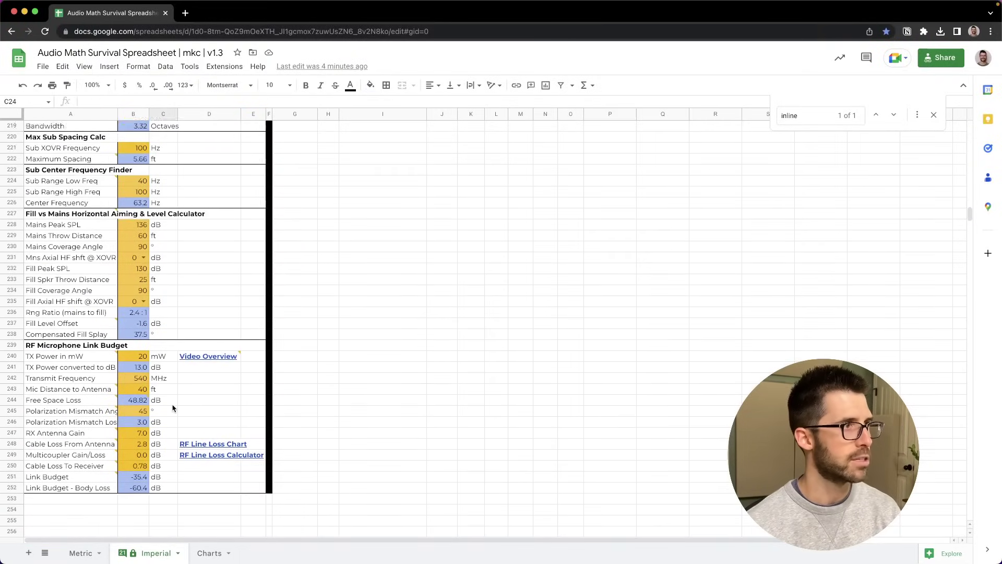
pyautogui.click(141, 269)
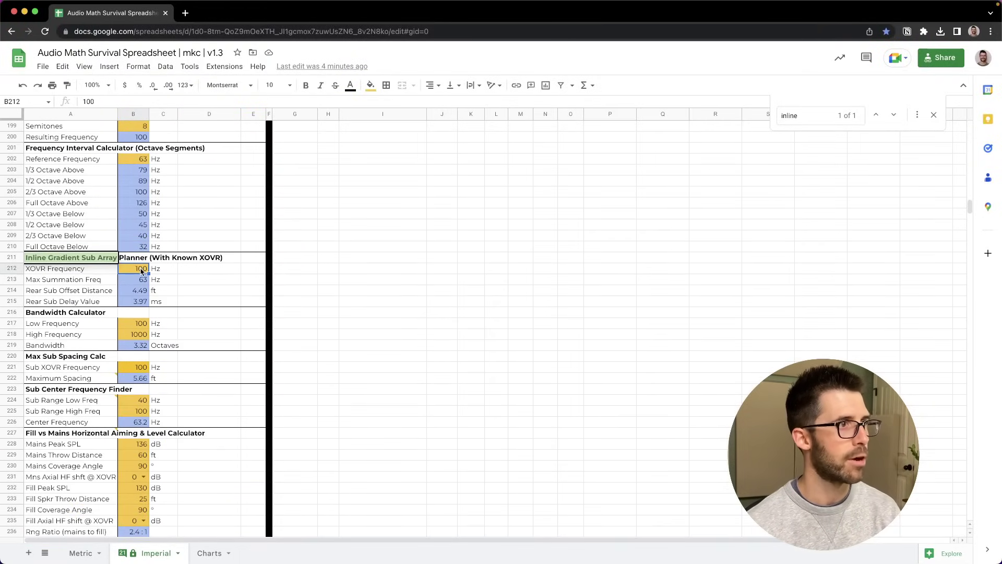
pyautogui.click(138, 284)
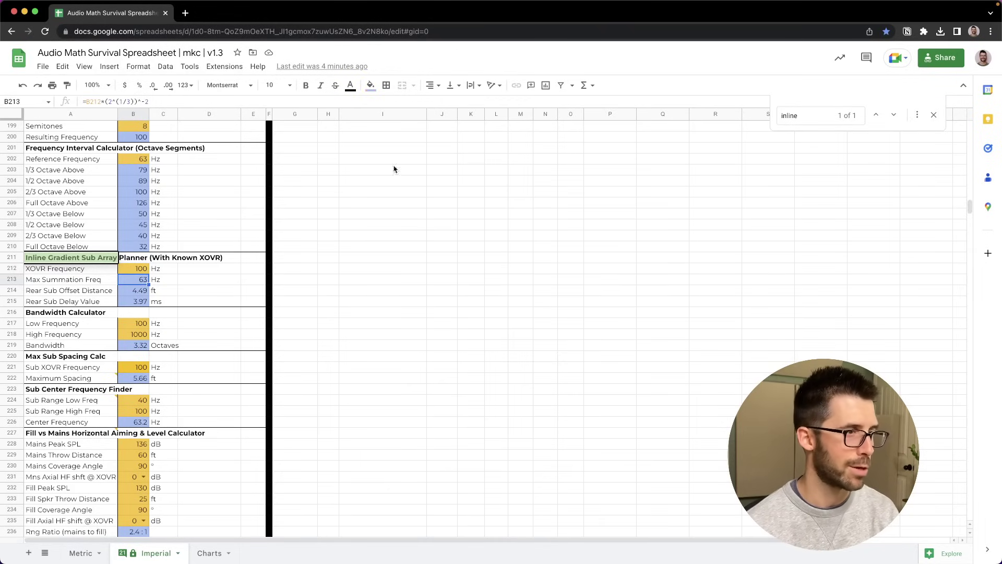
# Step: Check the Rear Sub Offset Distance in the Inline Gradient Sub Array Planner and switch back to MAPP XT
pyautogui.click(138, 292)
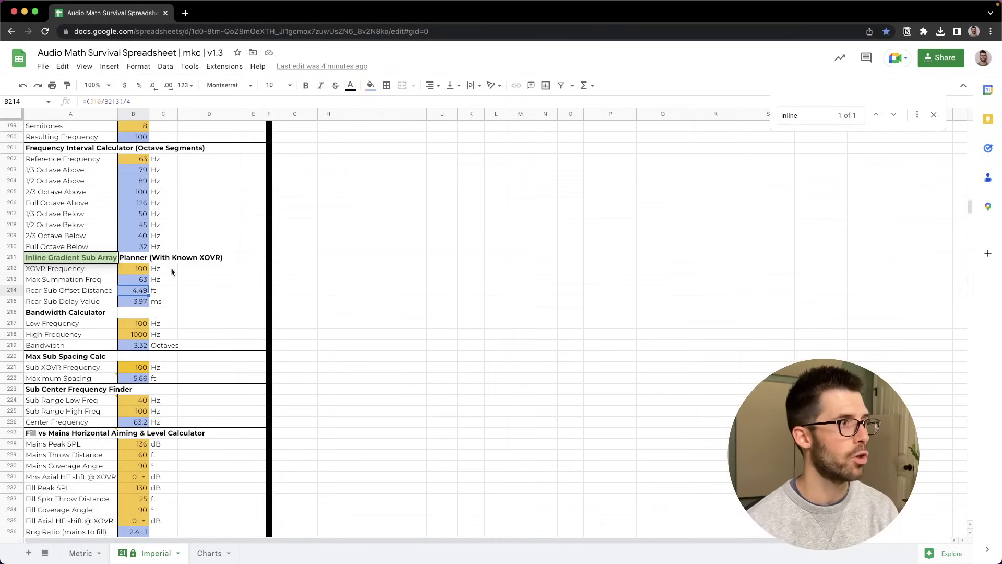
pyautogui.click(373, 245)
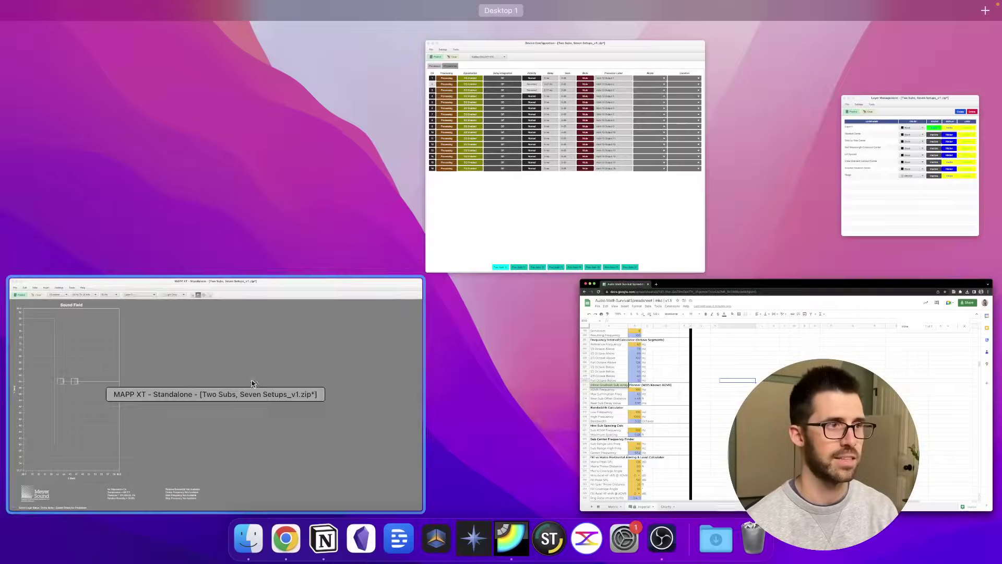
pyautogui.click(216, 436)
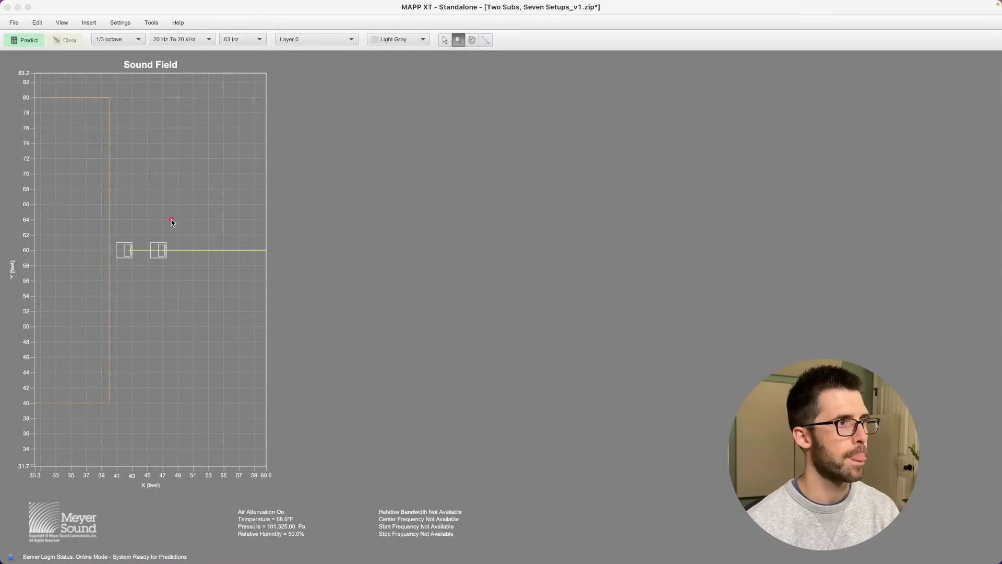
# Step: Draw temporary marks around the two inline subs, including a box around the rear sub beside the stage
pyautogui.moveTo(166, 216)
pyautogui.mouseDown()
pyautogui.moveTo(167, 239)
pyautogui.moveTo(167, 228)
pyautogui.moveTo(134, 228)
pyautogui.moveTo(133, 214)
pyautogui.moveTo(133, 240)
pyautogui.mouseUp()
pyautogui.click(148, 178)
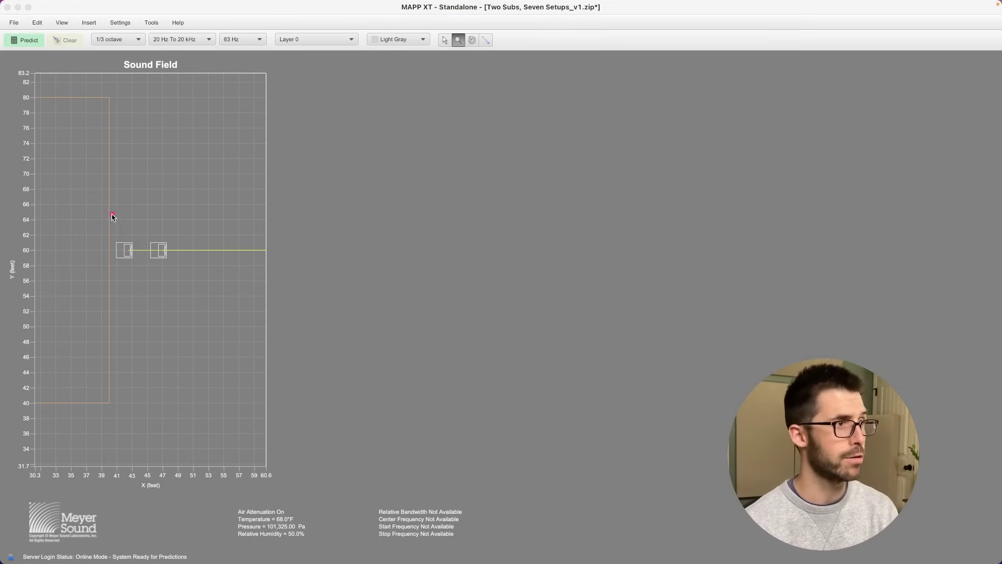
pyautogui.moveTo(107, 218); pyautogui.dragTo(145, 295)
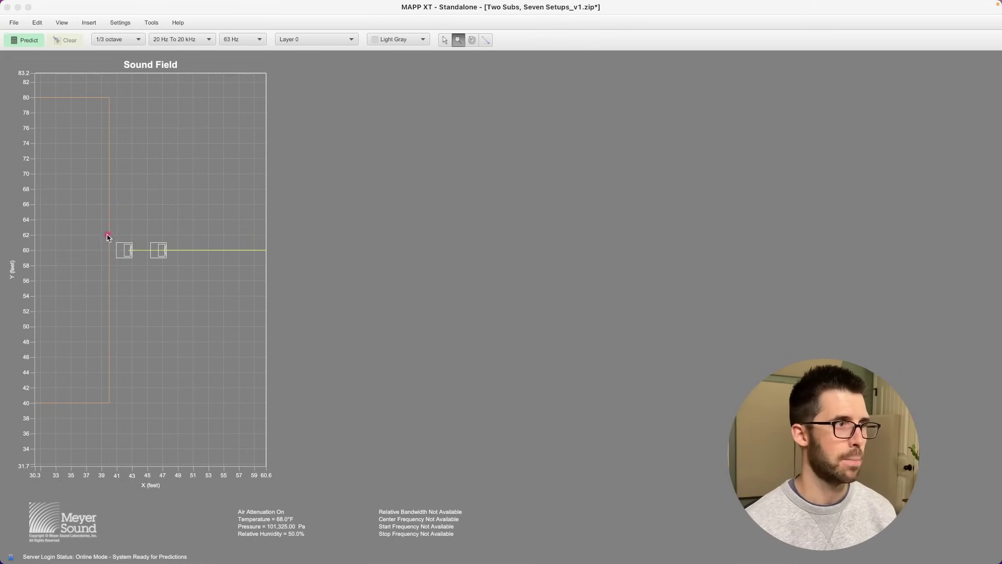
pyautogui.moveTo(106, 234); pyautogui.dragTo(141, 278)
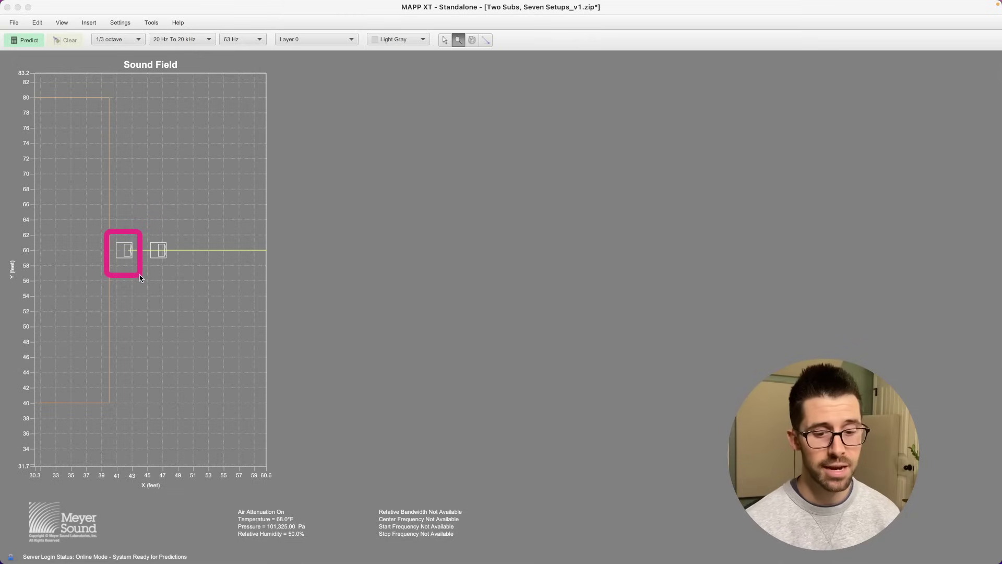
pyautogui.click(159, 233)
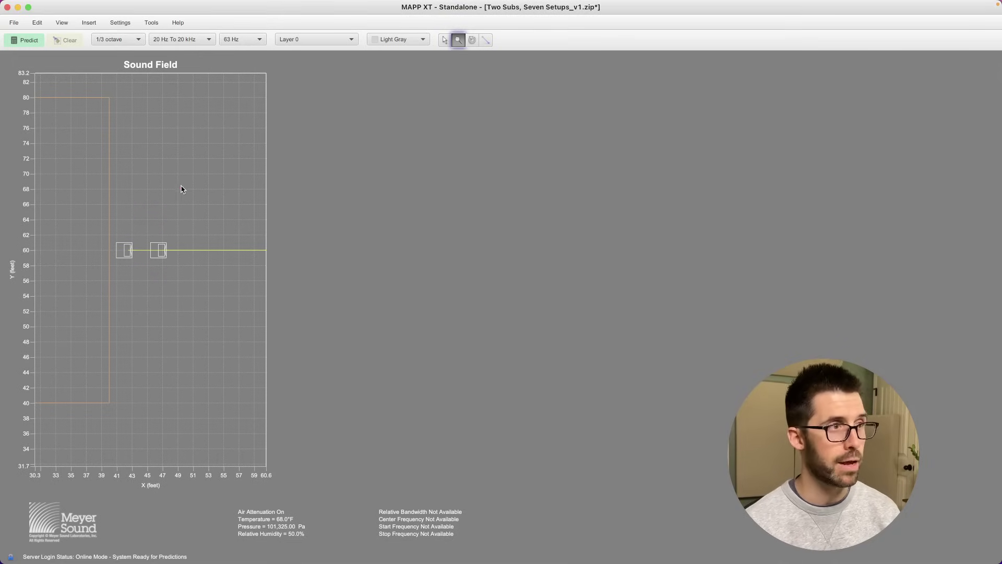
pyautogui.click(182, 189)
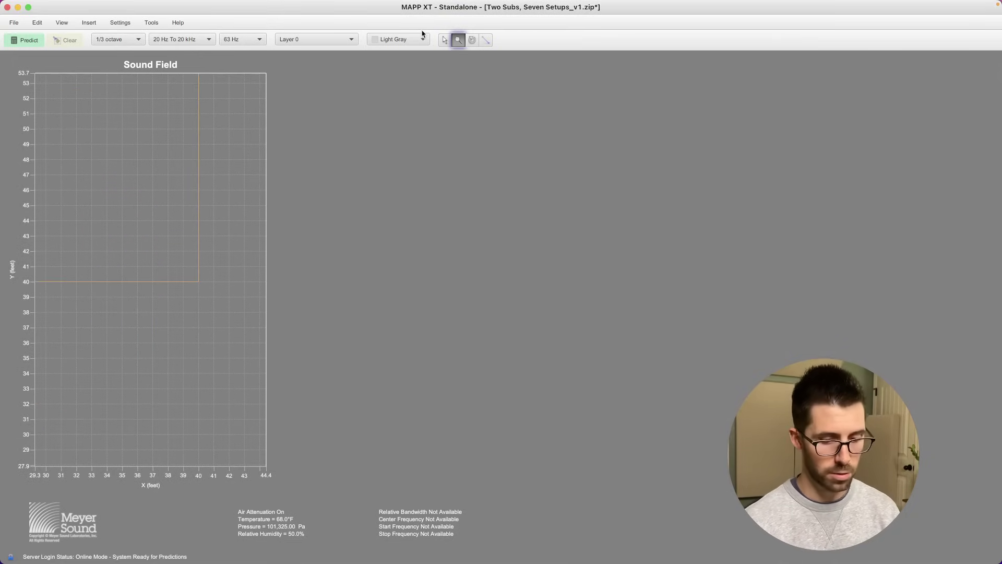
# Step: Check output channel 2's polarity and delay in the Galileo GALAXY 816 device configuration
pyautogui.press('super+0')
pyautogui.click(89, 23)
pyautogui.moveTo(119, 22)
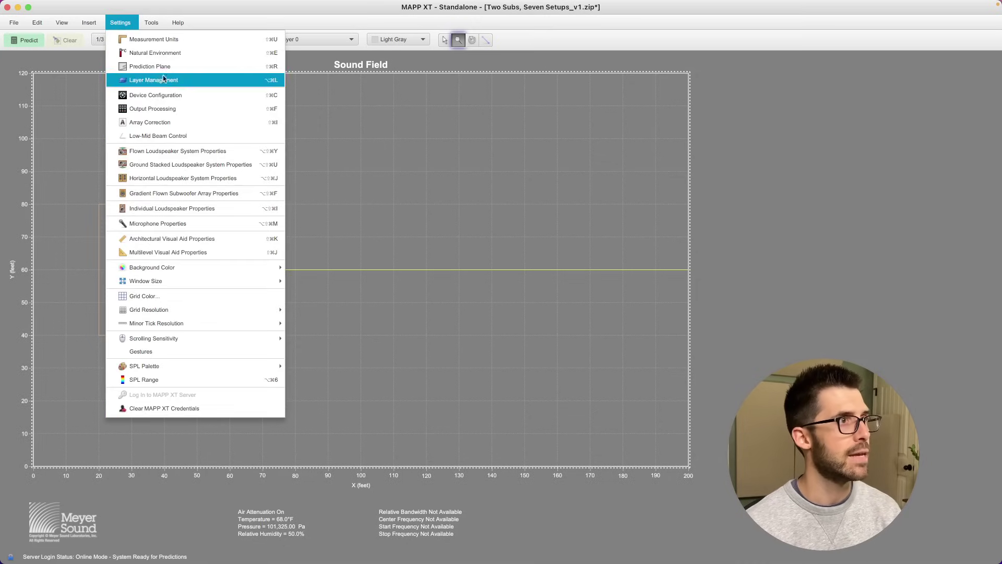
pyautogui.click(163, 97)
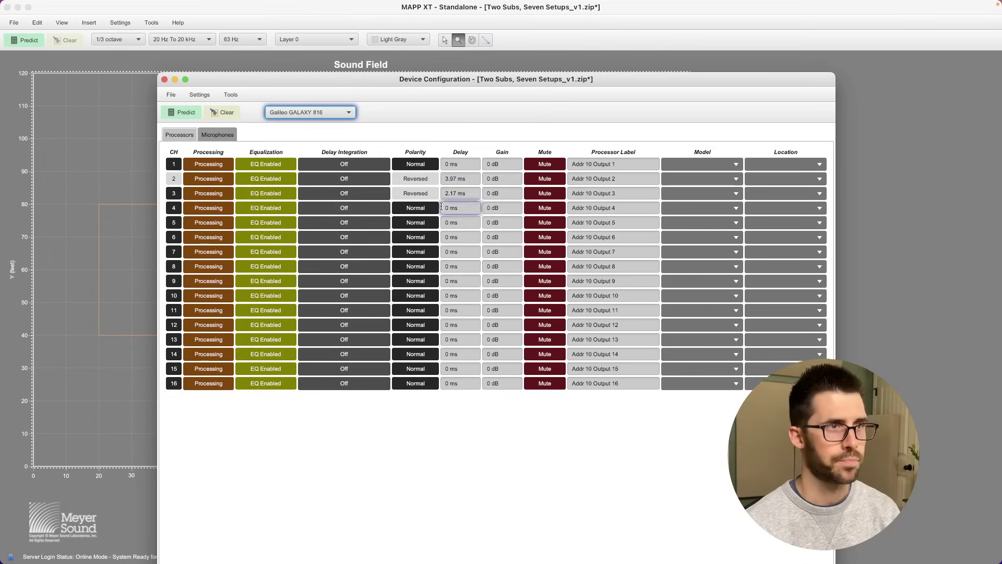
pyautogui.moveTo(399, 84); pyautogui.dragTo(513, 83)
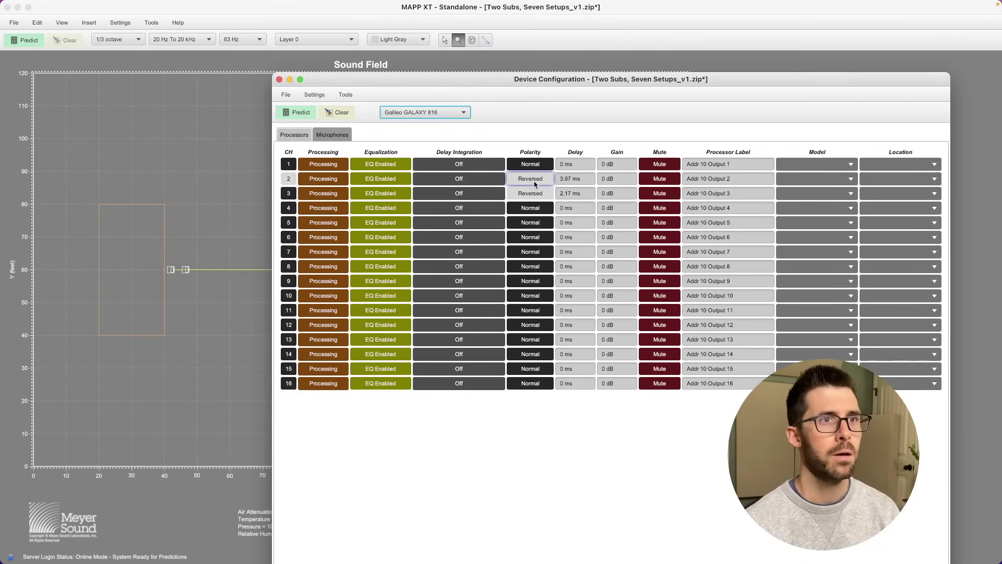
pyautogui.click(590, 178)
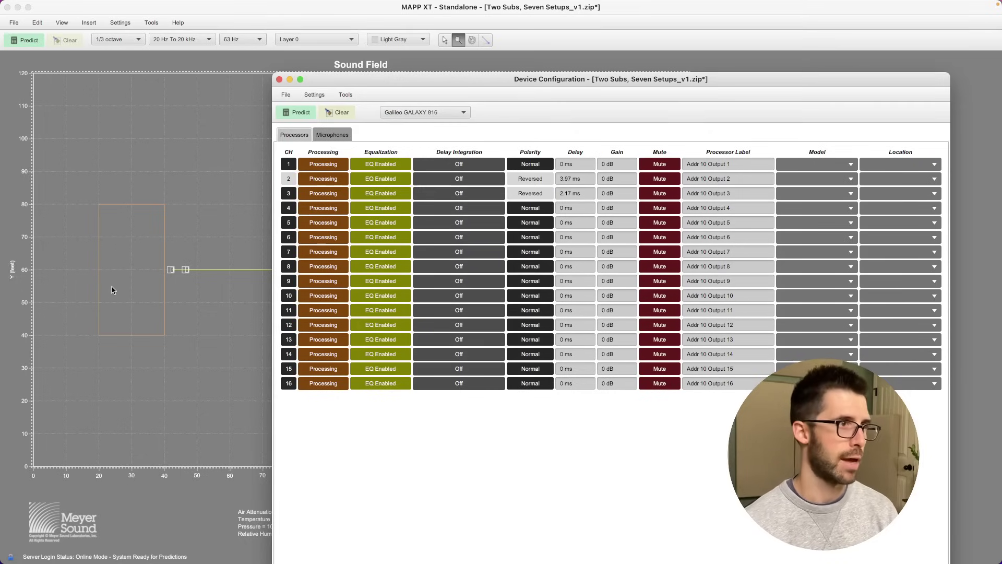
pyautogui.click(279, 79)
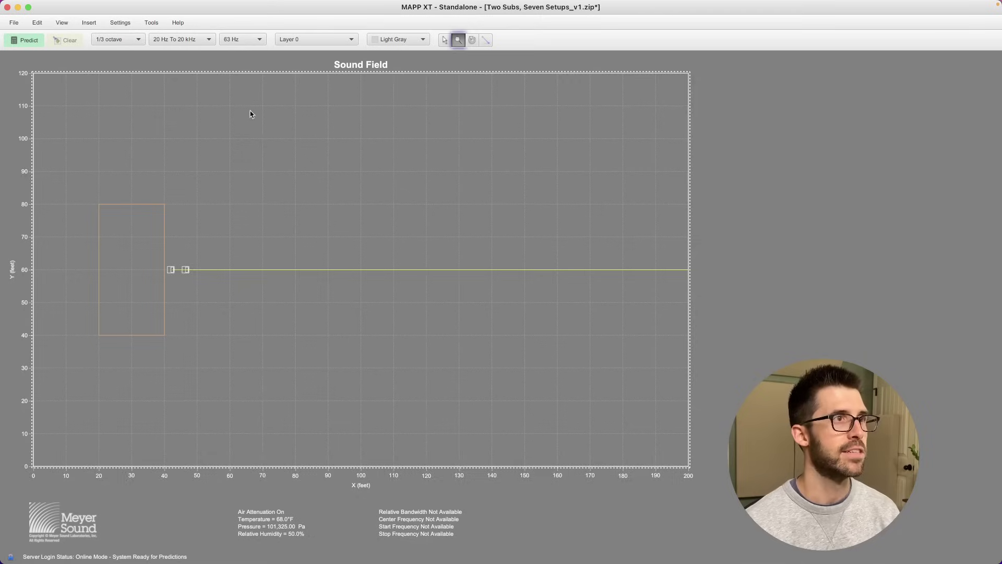
# Step: Predict the inline gradient arrangement at 63 Hz and temporarily outline the stage area and the forward direction
pyautogui.click(24, 40)
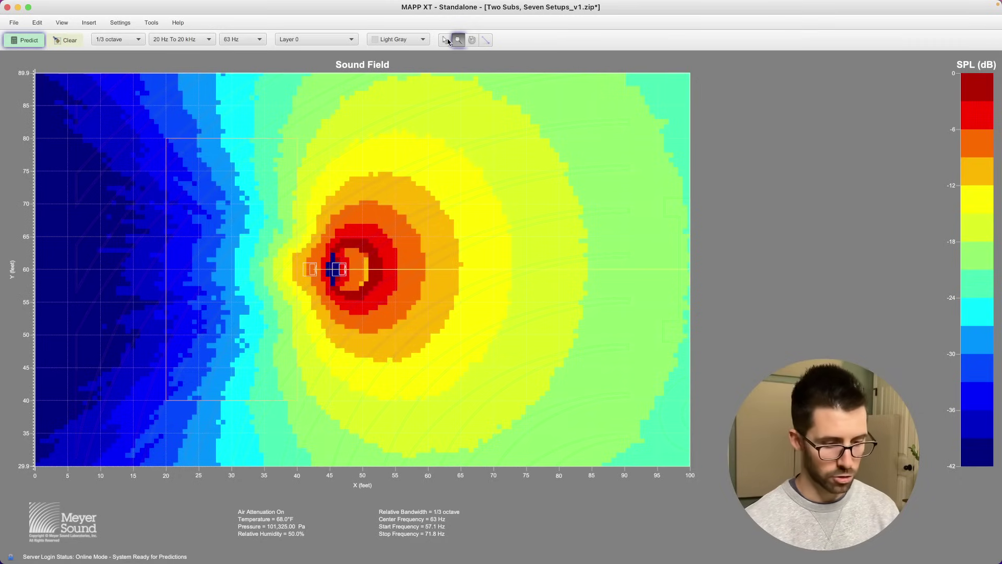
pyautogui.click(450, 41)
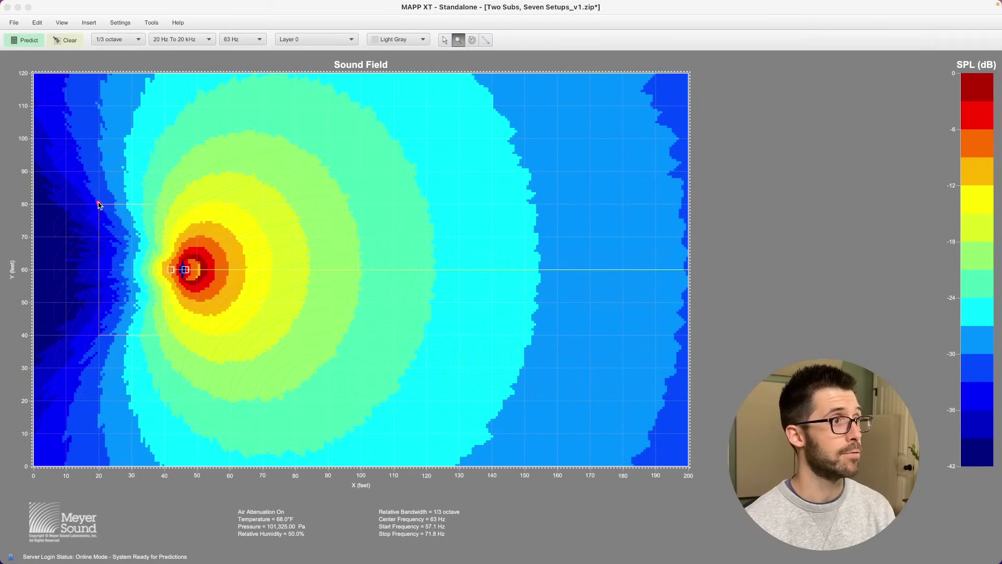
pyautogui.moveTo(99, 203)
pyautogui.mouseDown()
pyautogui.moveTo(161, 299)
pyautogui.moveTo(168, 336)
pyautogui.mouseUp()
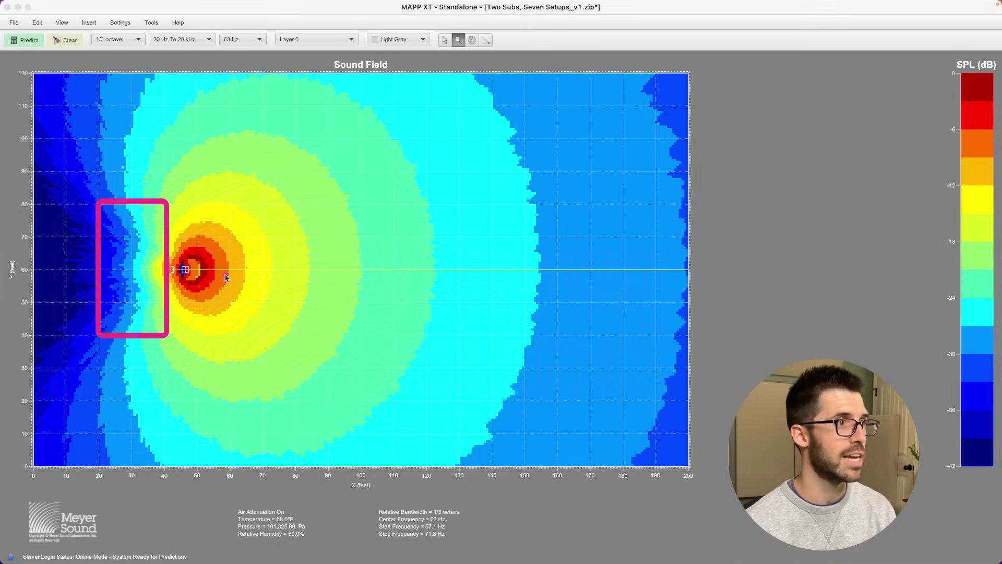
pyautogui.moveTo(193, 275); pyautogui.dragTo(499, 271)
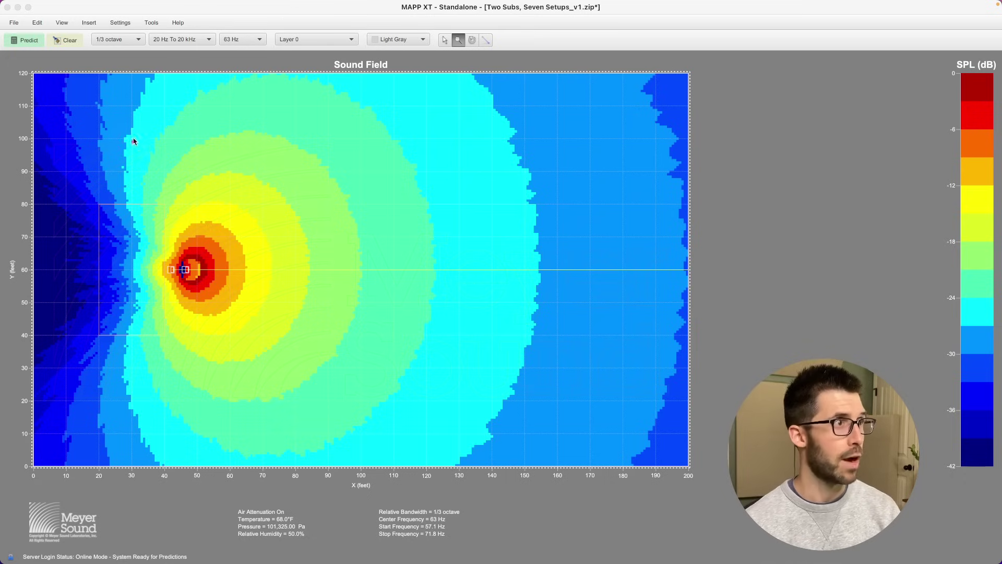
# Step: Clear the prediction, hide the Inline Gradient Cardioid Center layer and show the Inverted Gradient Center layer
pyautogui.click(67, 41)
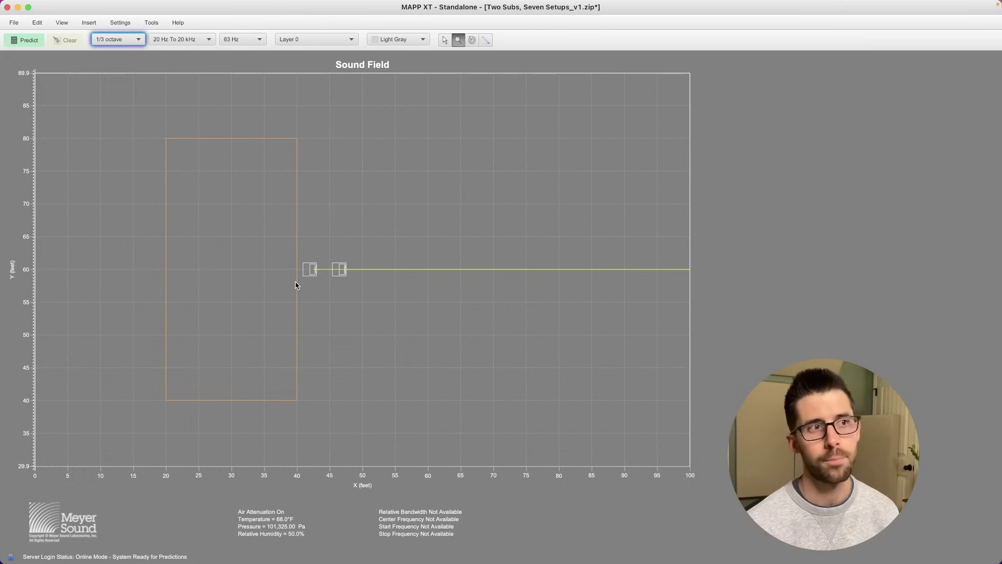
pyautogui.rightClick(296, 285)
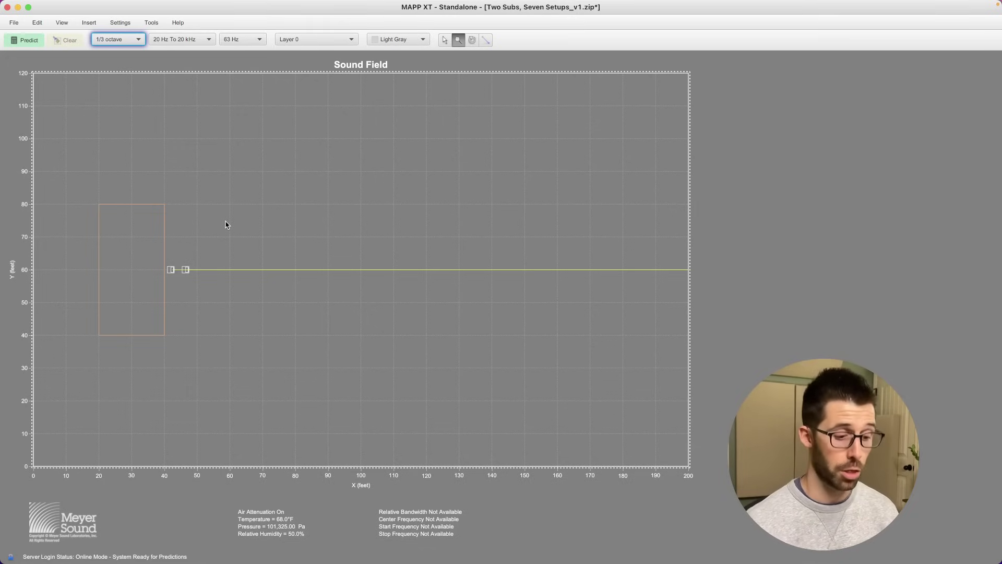
pyautogui.press('super+l')
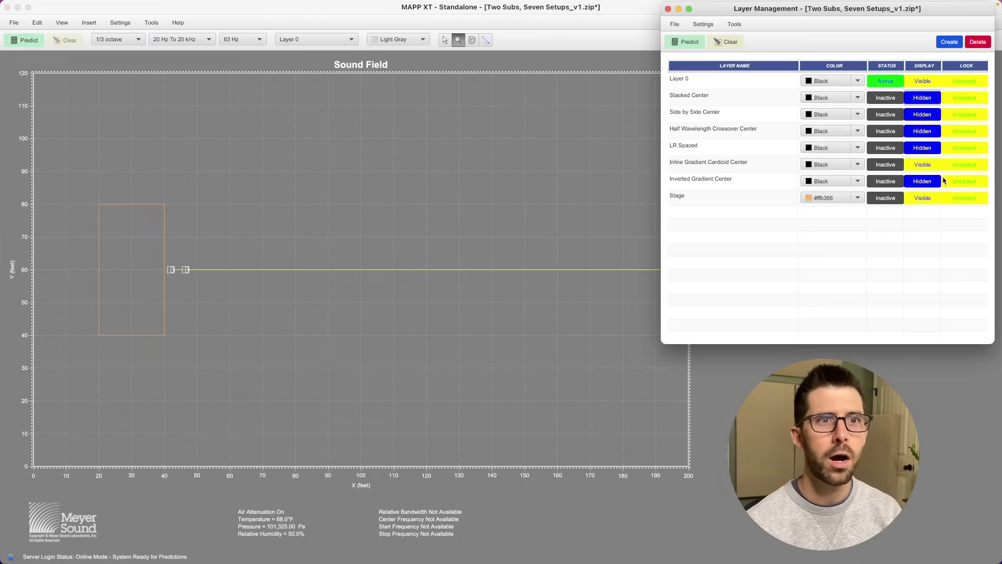
pyautogui.click(929, 166)
pyautogui.click(922, 182)
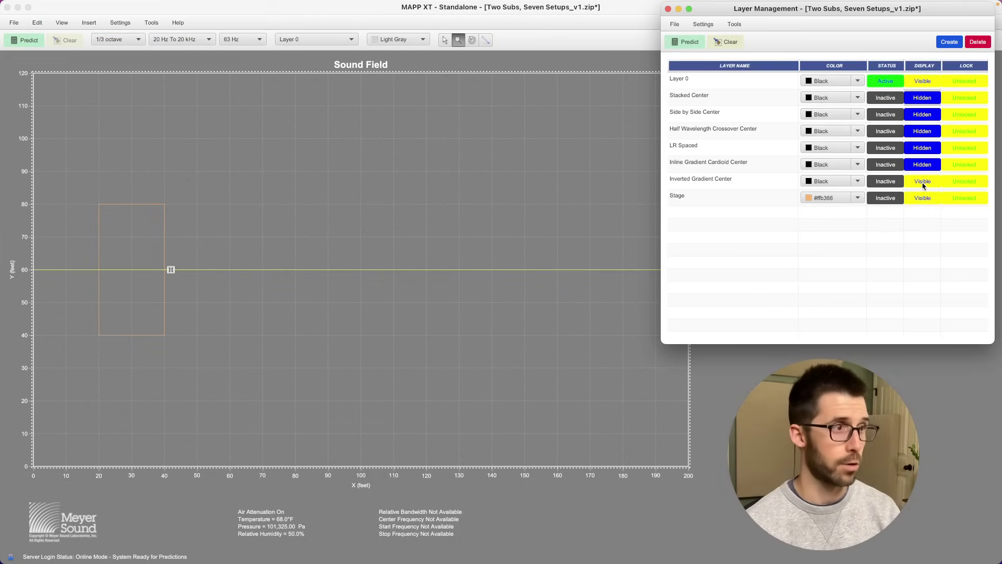
pyautogui.click(669, 9)
# Step: Zoom in on the inverted pair and sketch two temporary stacked boxes with arrows pointing in opposite directions
pyautogui.click(470, 183)
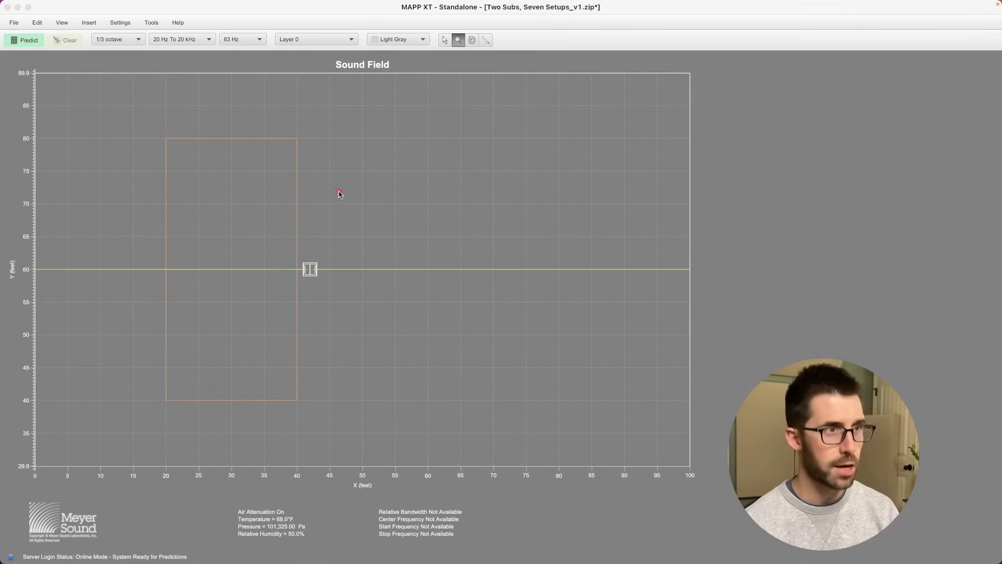
pyautogui.moveTo(378, 152); pyautogui.dragTo(471, 232)
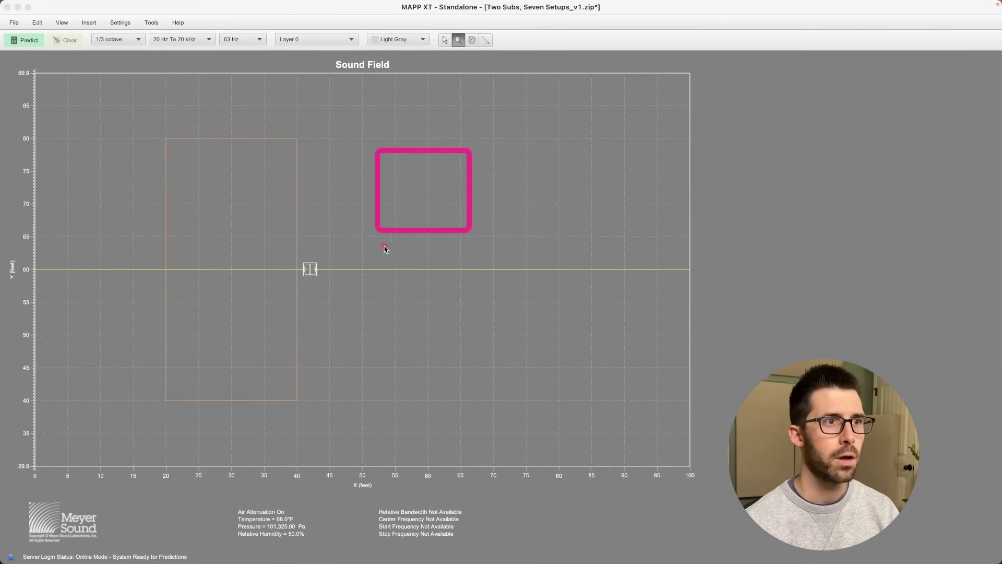
pyautogui.moveTo(378, 235); pyautogui.dragTo(474, 320)
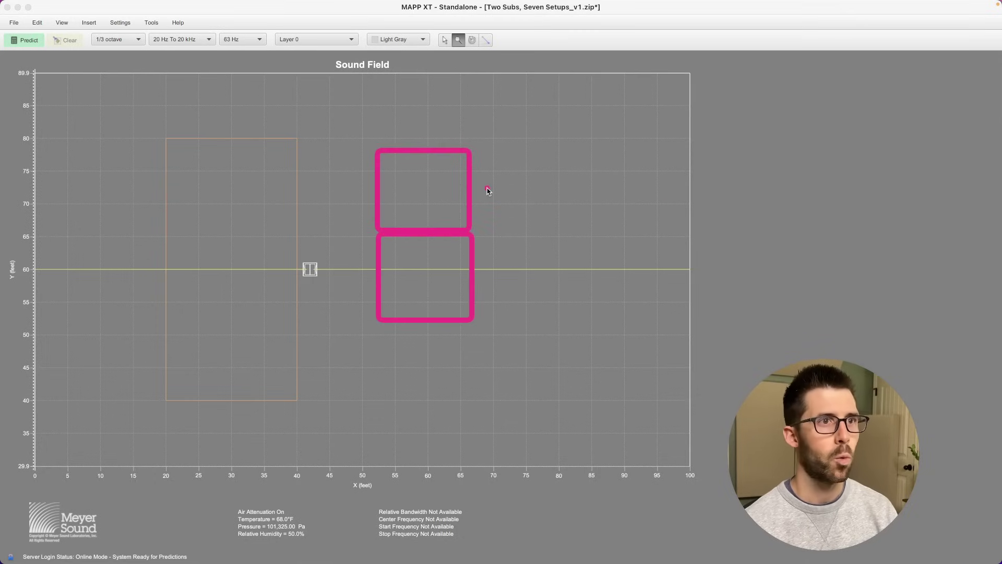
pyautogui.moveTo(486, 189); pyautogui.dragTo(692, 189)
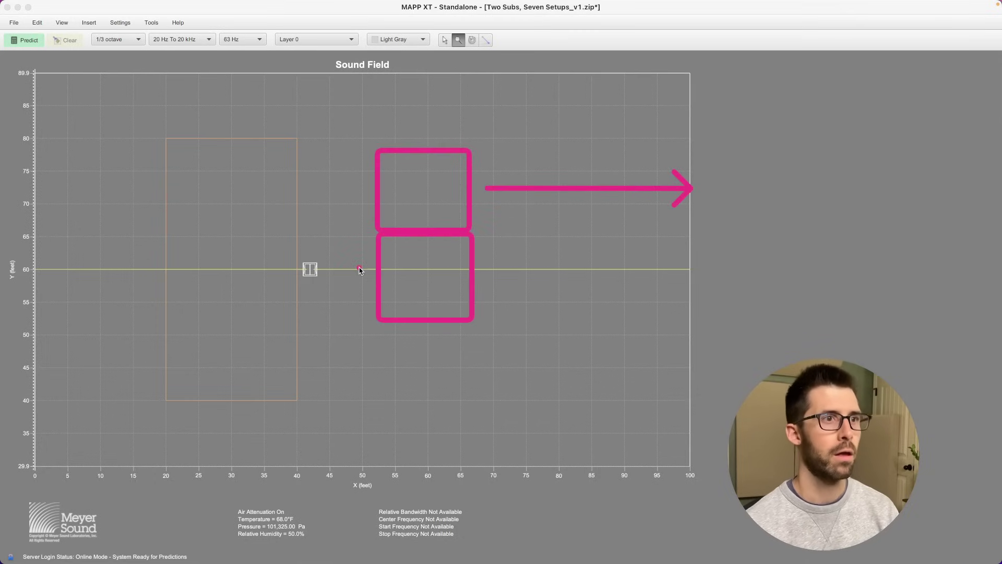
pyautogui.moveTo(361, 268); pyautogui.dragTo(183, 269)
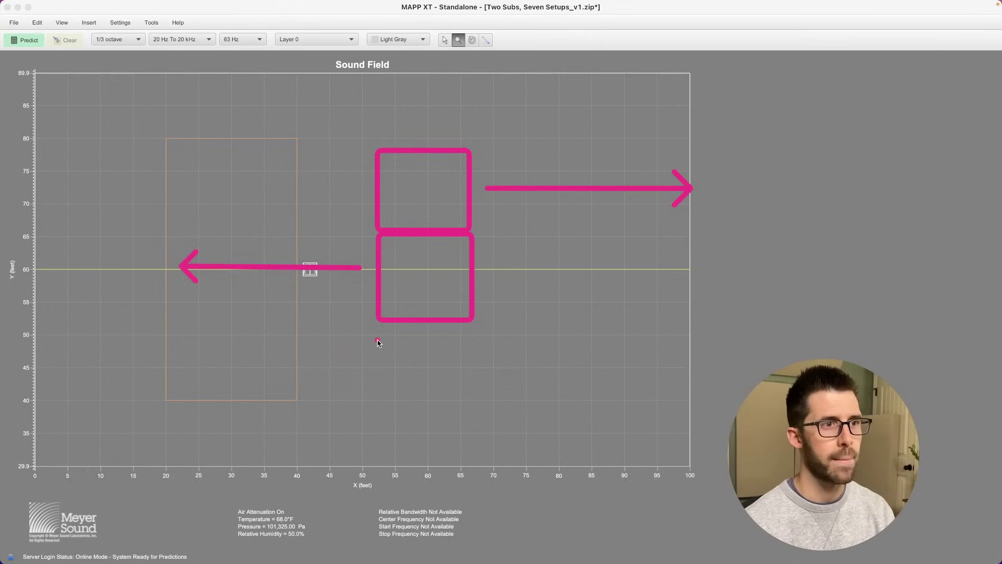
# Step: Sketch a temporary dimension line below the stacked boxes and label it 2.17ft
pyautogui.moveTo(378, 339)
pyautogui.mouseDown()
pyautogui.moveTo(378, 398)
pyautogui.moveTo(486, 375)
pyautogui.mouseUp()
pyautogui.moveTo(482, 338); pyautogui.dragTo(482, 409)
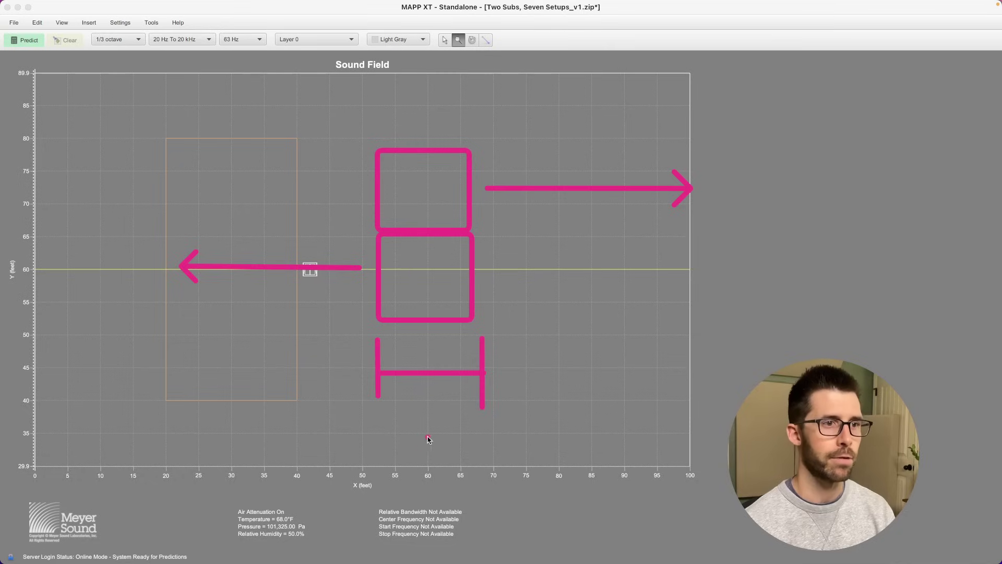
pyautogui.click(408, 425)
pyautogui.write('2.17ft')
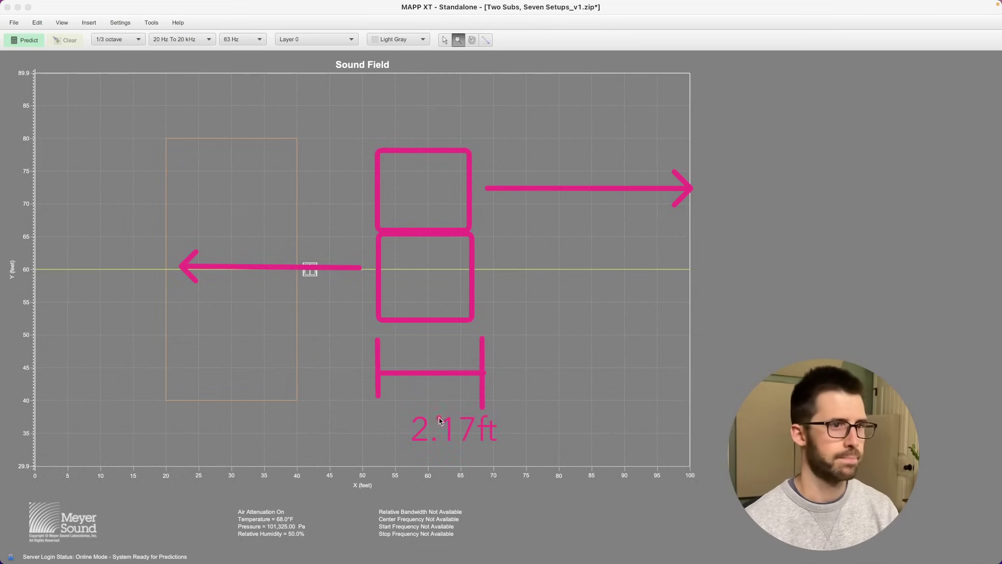
pyautogui.click(573, 362)
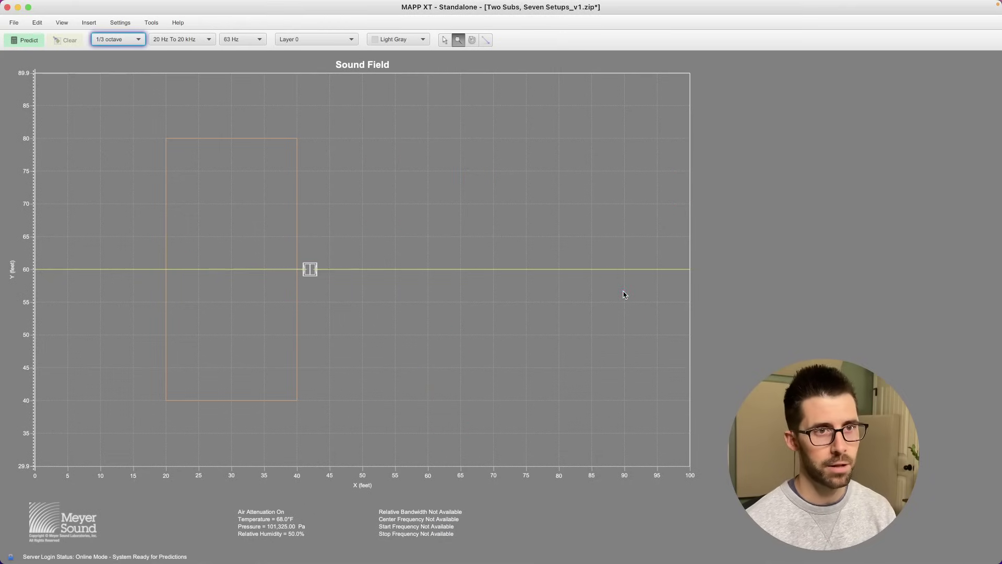
# Step: Calculate 2.17*.88 in the Raycast launcher and copy the answer
pyautogui.hotkey('alt', 'space')
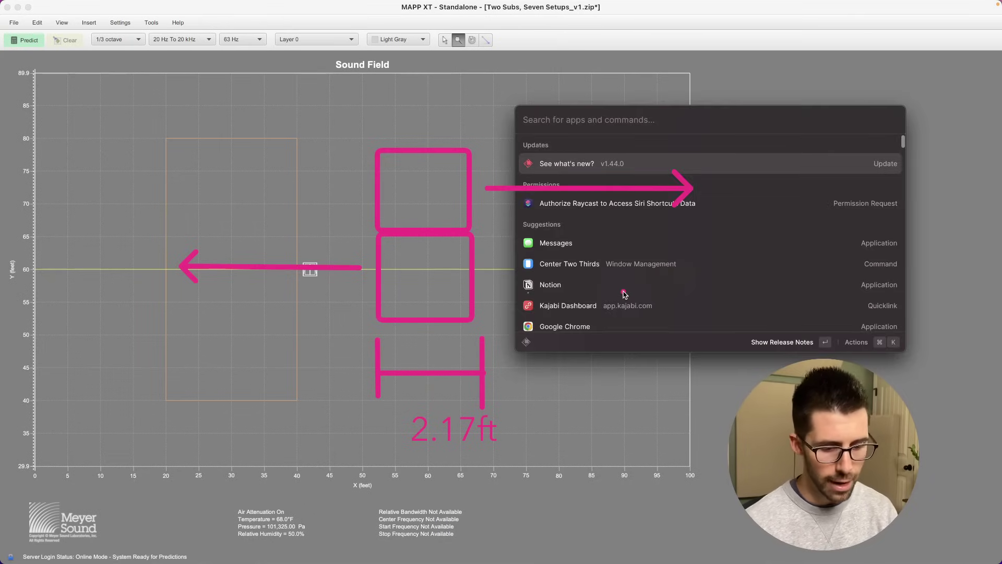
pyautogui.write('2.17*.88')
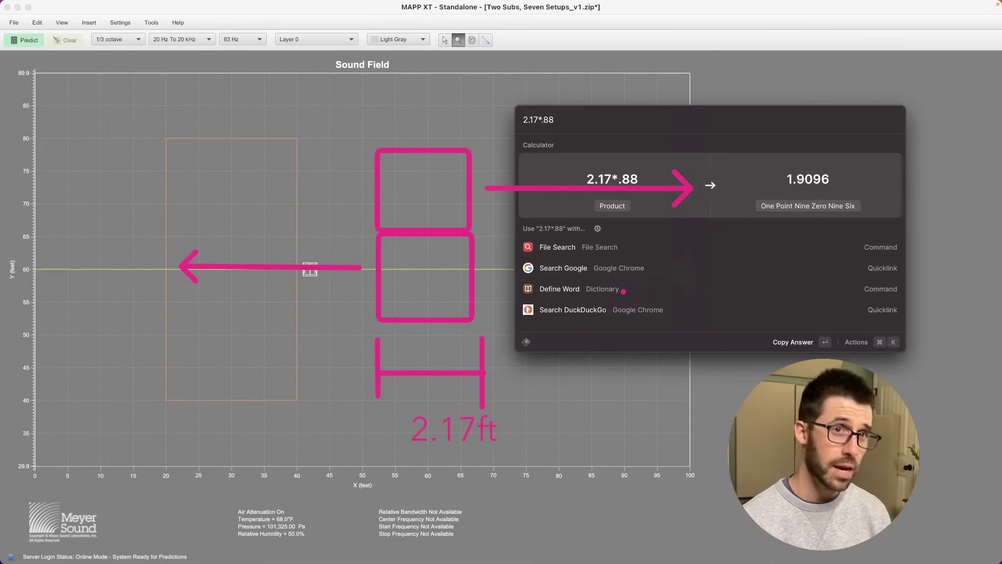
pyautogui.press('Return')
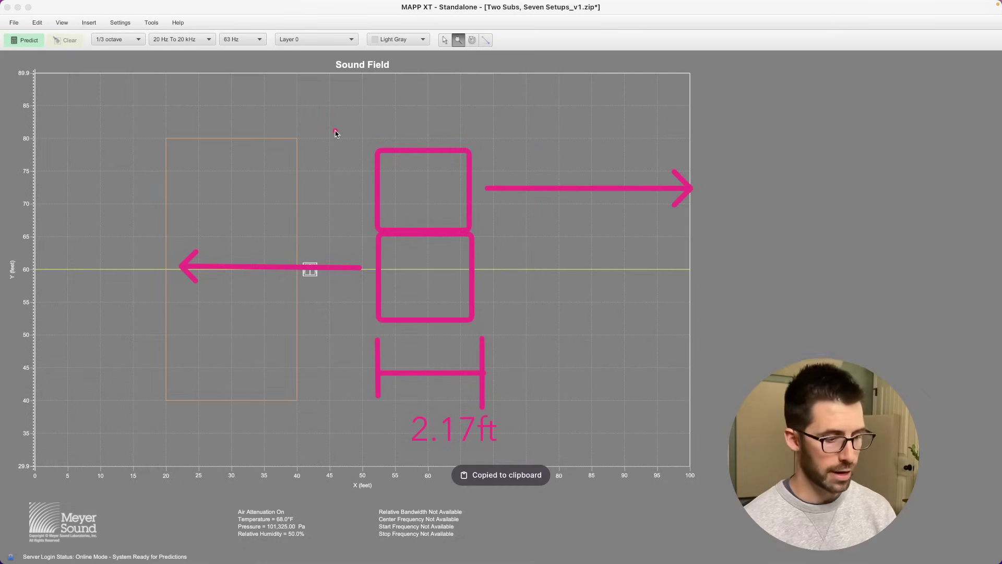
# Step: Check output channel 3's polarity and delay in the device configuration for the inverted gradient setup
pyautogui.click(120, 22)
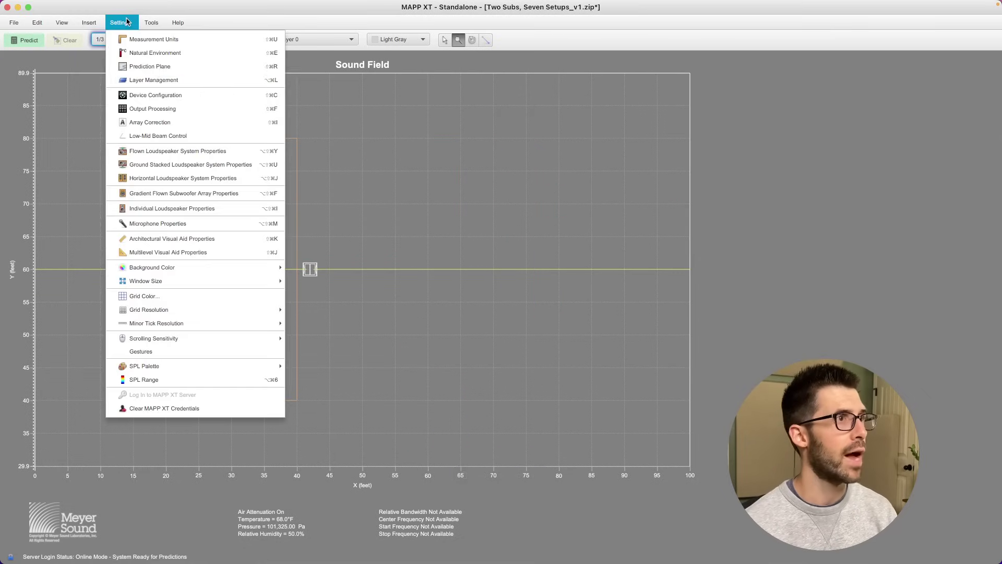
pyautogui.click(163, 96)
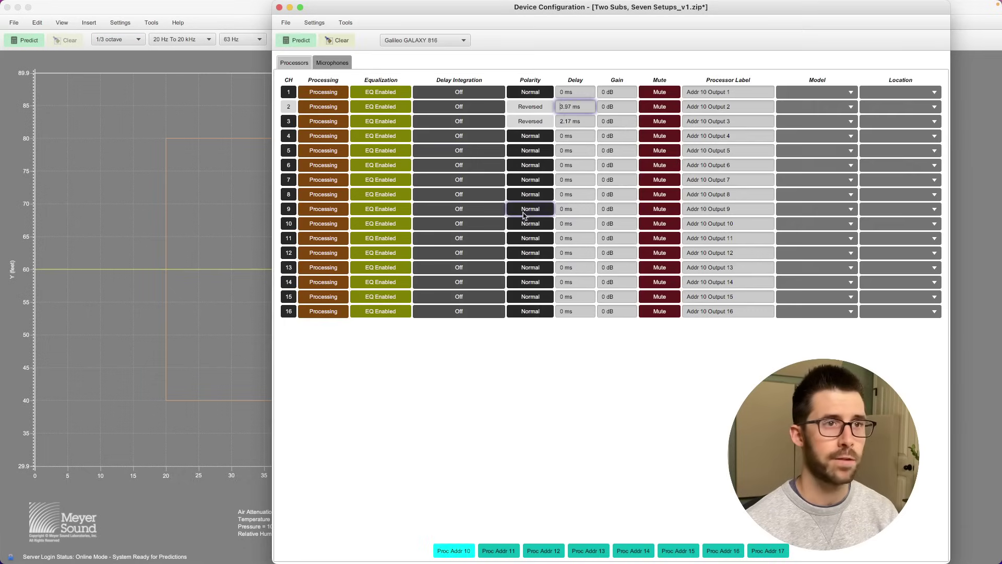
pyautogui.click(578, 122)
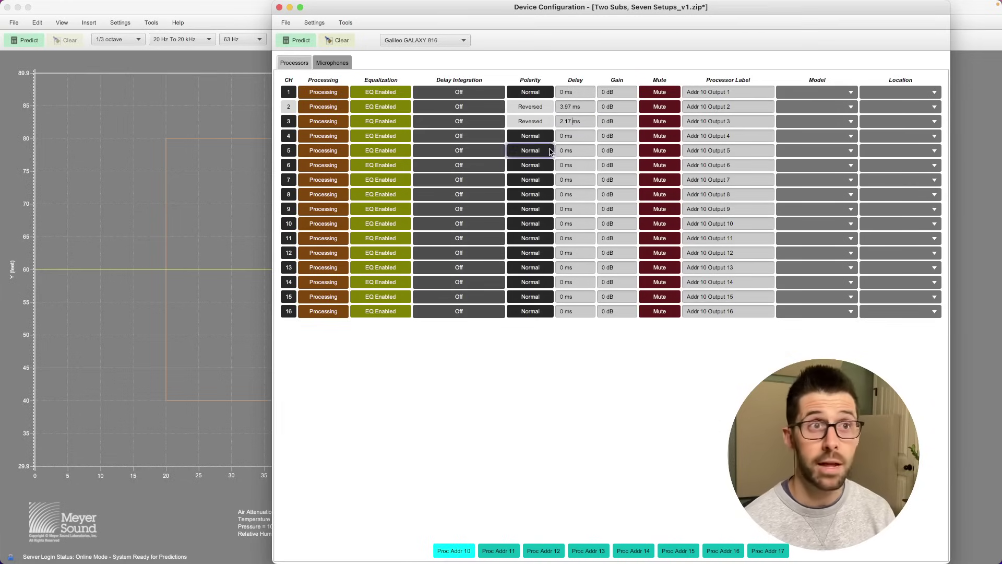
# Step: Close the device configuration and predict the inverted gradient pair's sound field at 63 Hz across the full plot
pyautogui.click(279, 8)
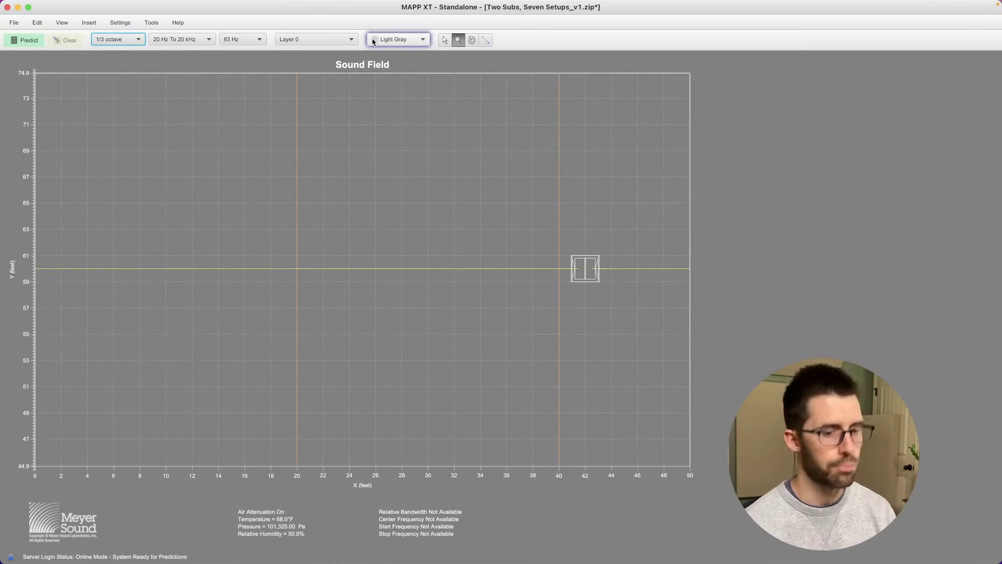
pyautogui.click(444, 39)
pyautogui.click(24, 41)
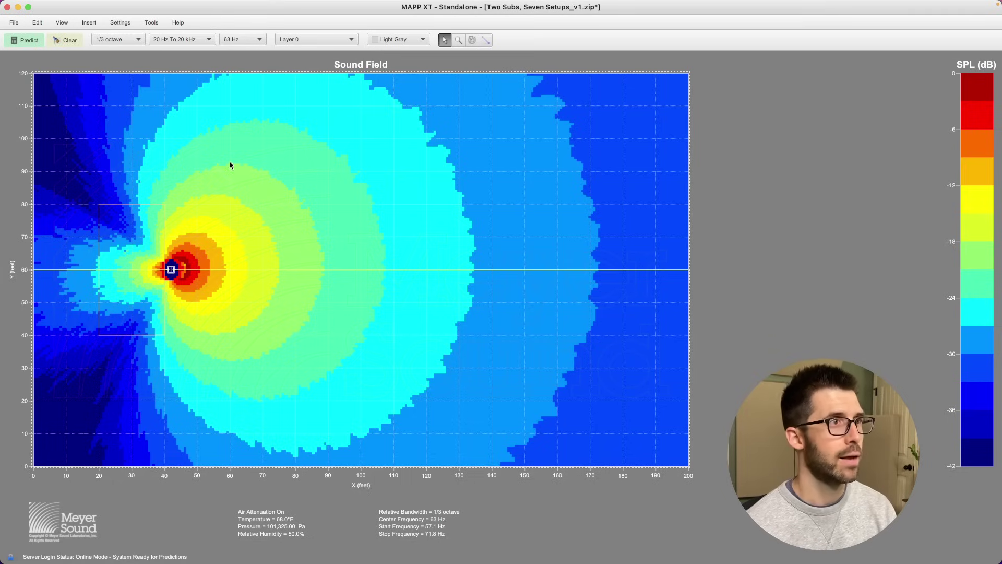
# Step: Set the prediction frequency to 100 Hz and predict the inverted gradient pair's sound field again
pyautogui.click(256, 38)
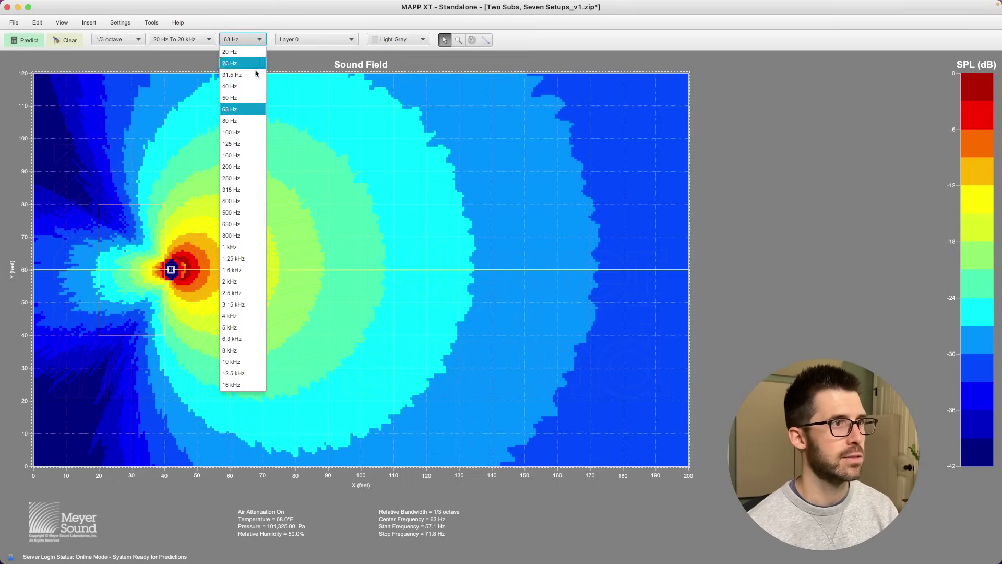
pyautogui.click(252, 132)
pyautogui.click(26, 38)
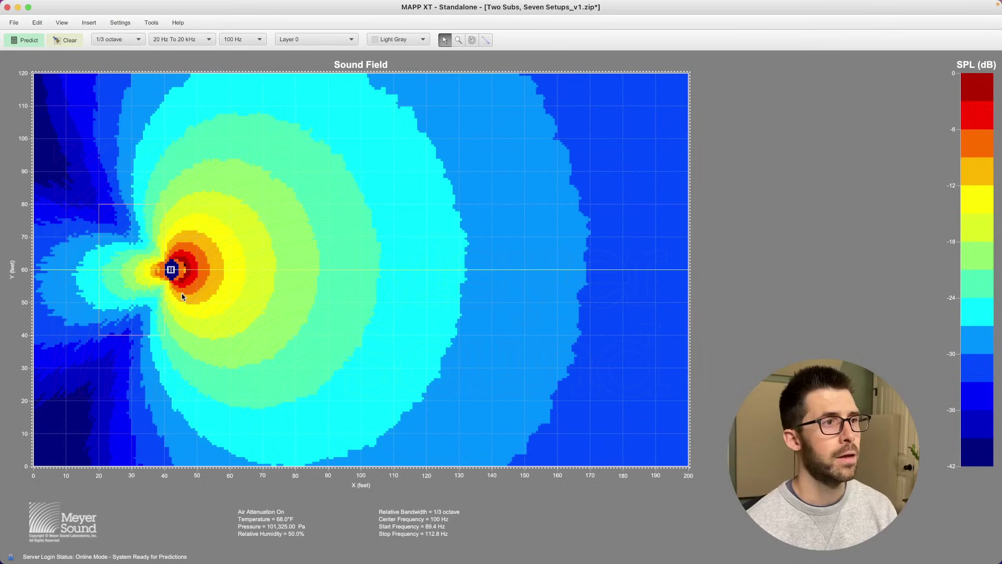
# Step: Clear the prediction, then show the Inline Gradient Cardioid Center layer and hide the Inverted Gradient Center layer
pyautogui.click(65, 40)
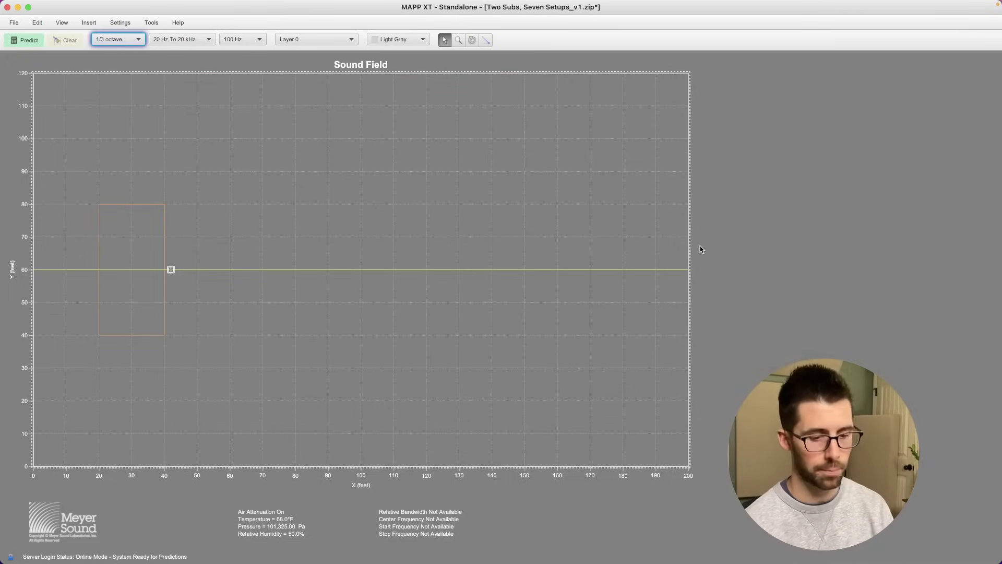
pyautogui.press('super+l')
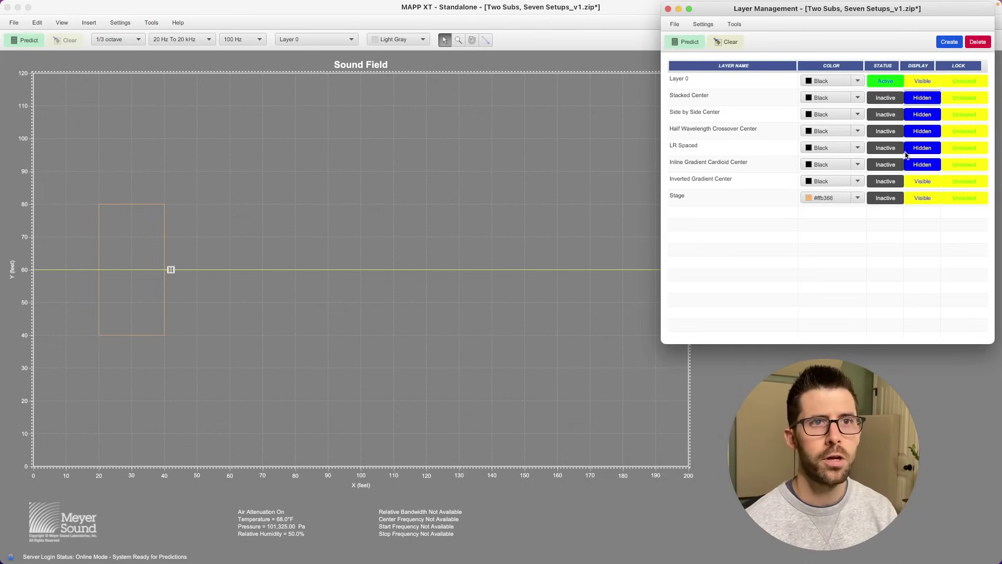
pyautogui.click(914, 164)
pyautogui.click(919, 182)
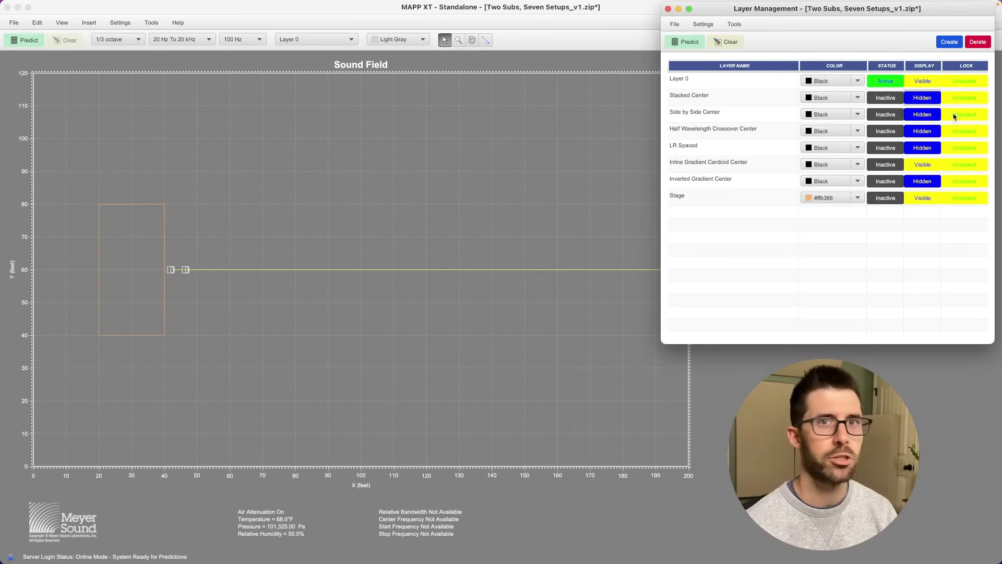
pyautogui.click(668, 9)
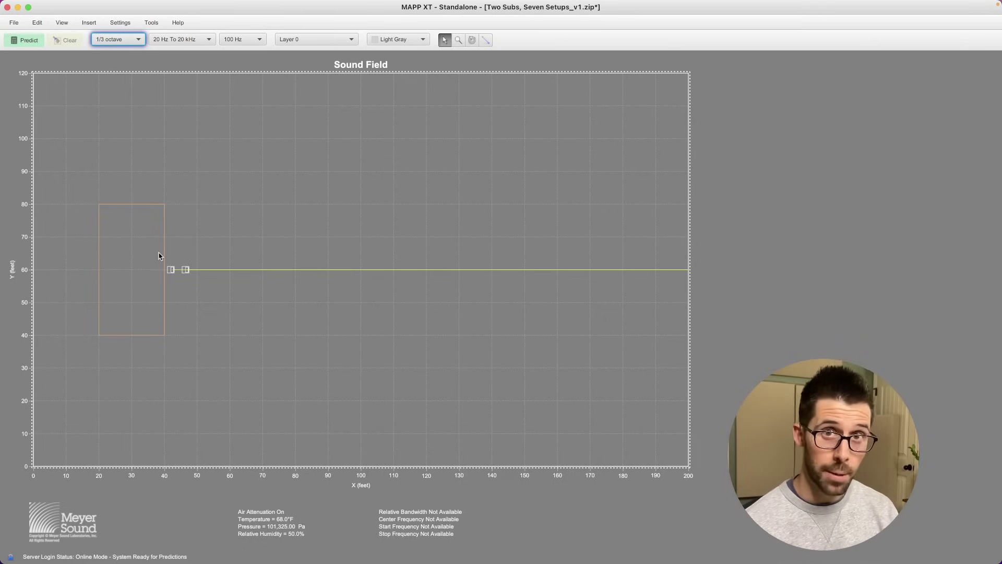
pyautogui.click(186, 271)
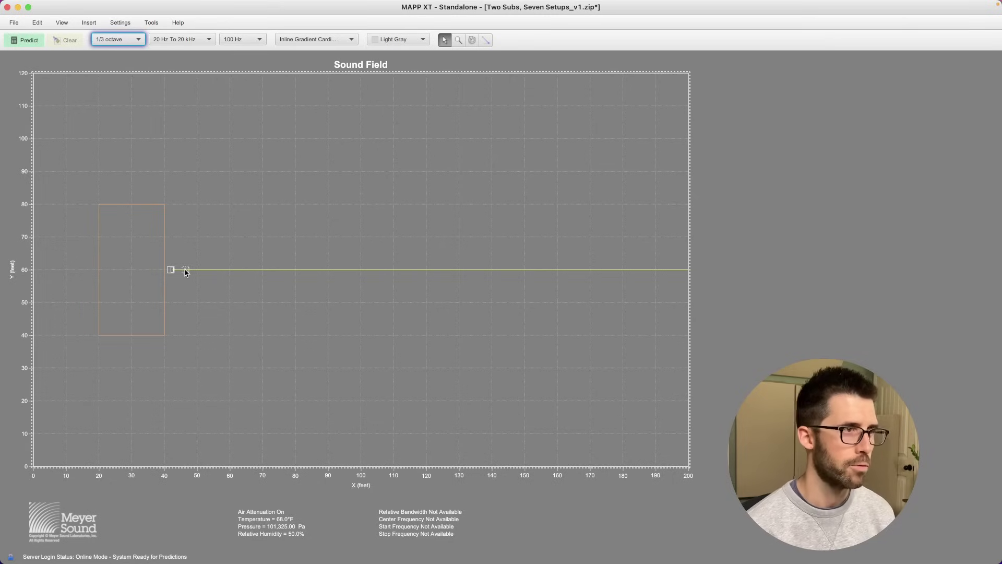
pyautogui.click(224, 234)
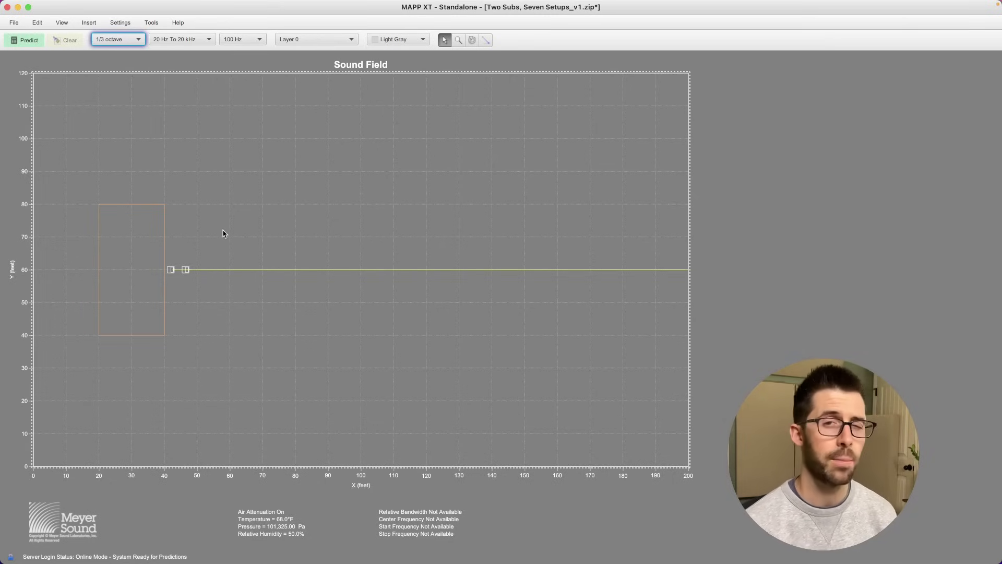